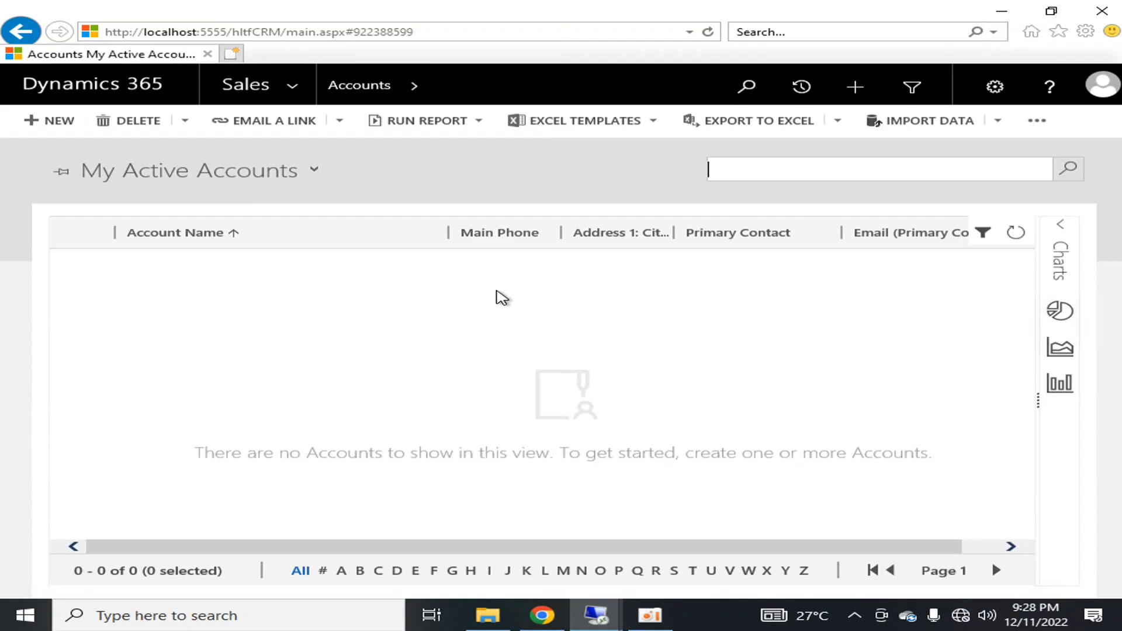
# Step: Go from the Accounts list to the Settings area's Business Management page
pyautogui.click(303, 92)
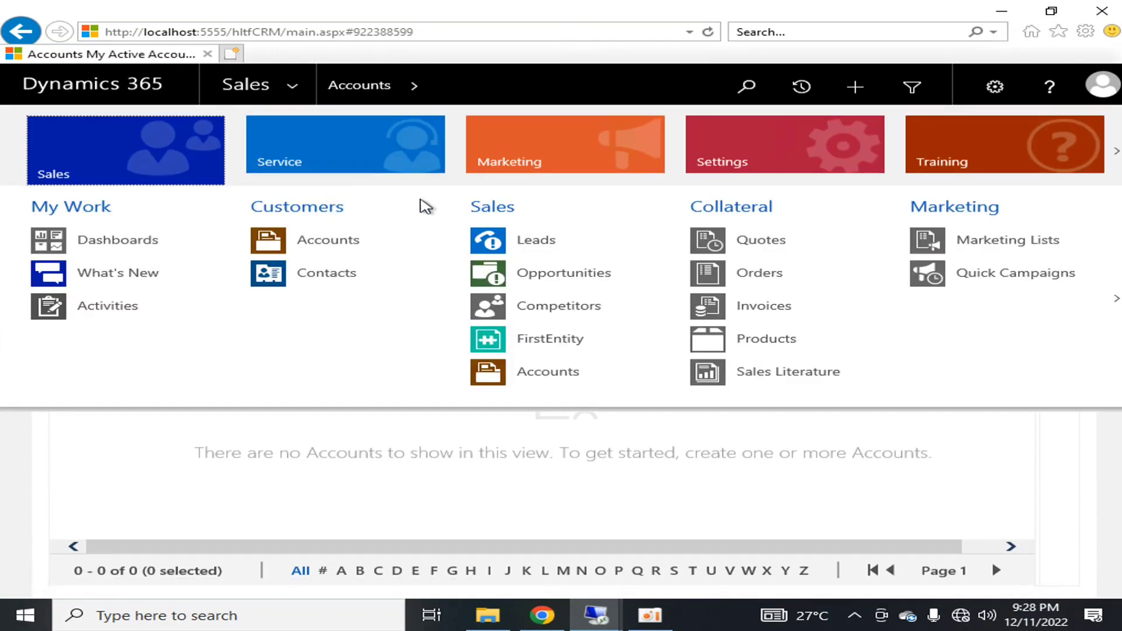
pyautogui.click(734, 157)
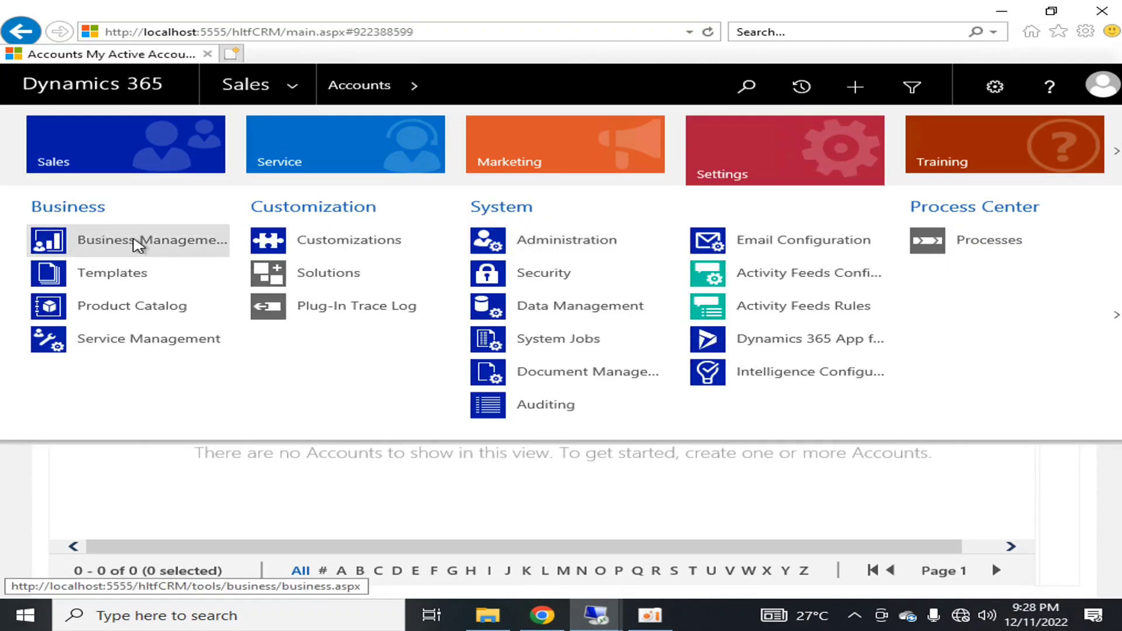
pyautogui.click(140, 240)
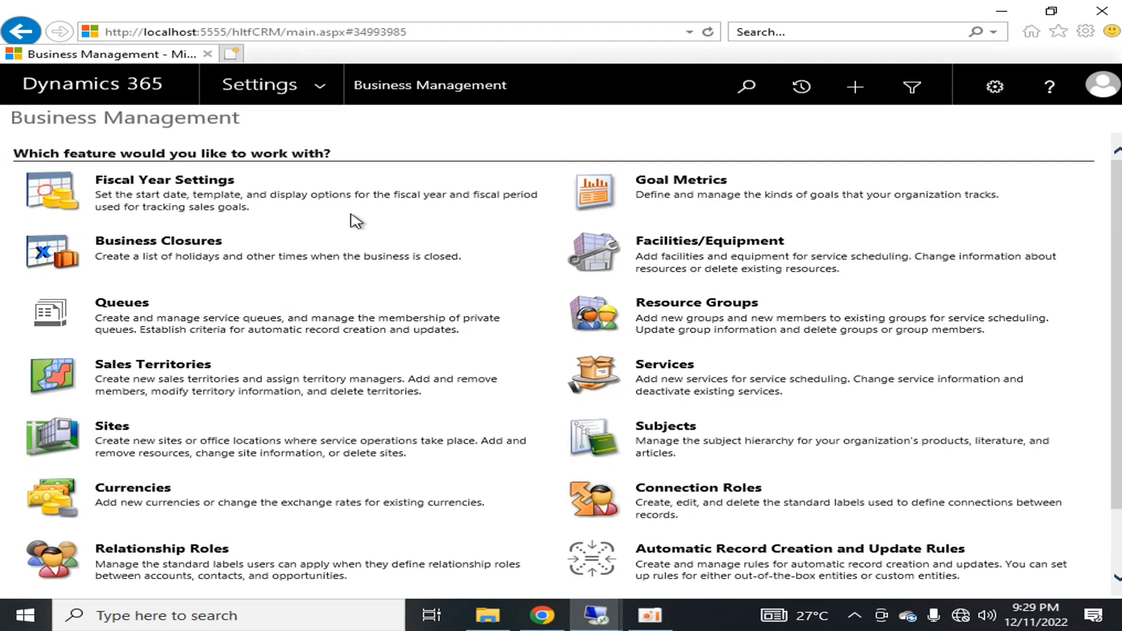
# Step: Review the enabled users under Settings > Security, then open the Security Teams list
pyautogui.click(319, 86)
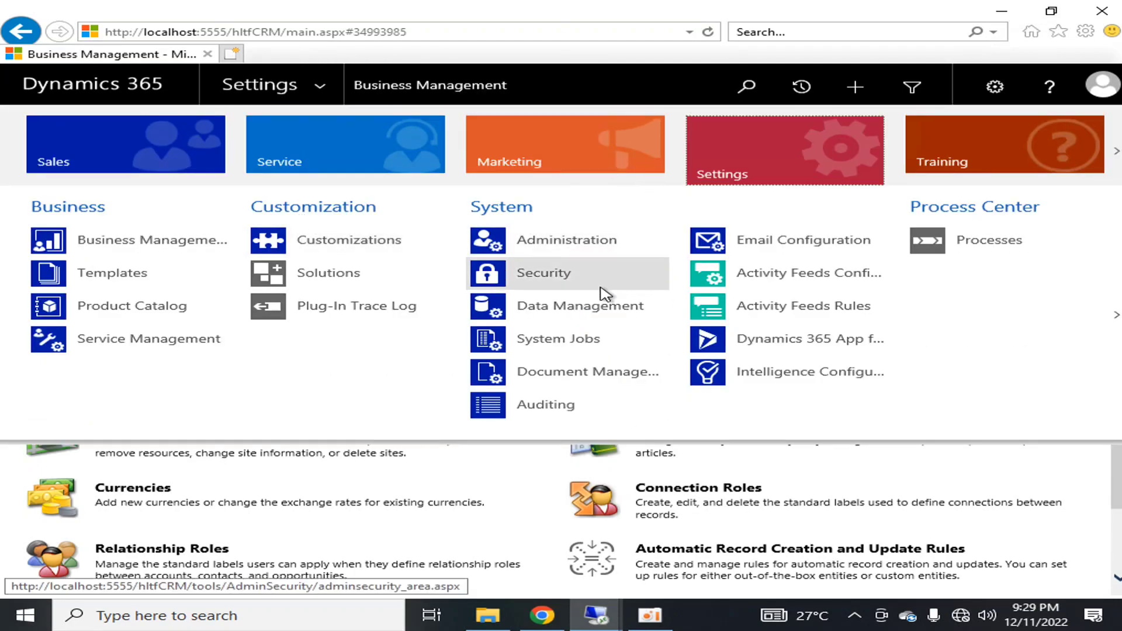
pyautogui.click(534, 310)
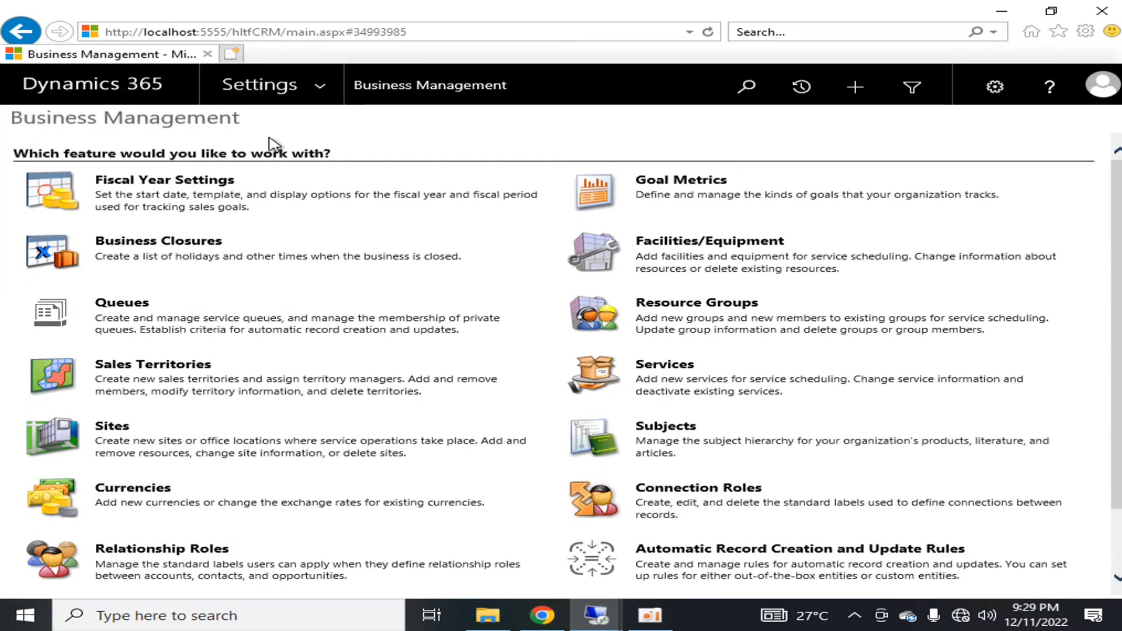
pyautogui.click(320, 86)
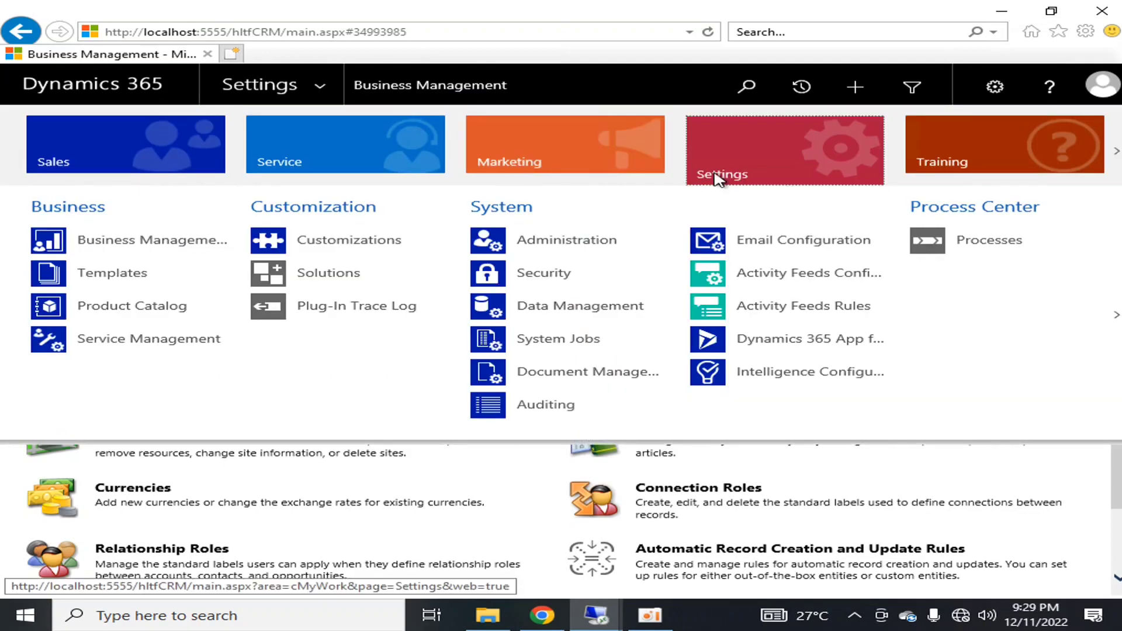
pyautogui.click(571, 277)
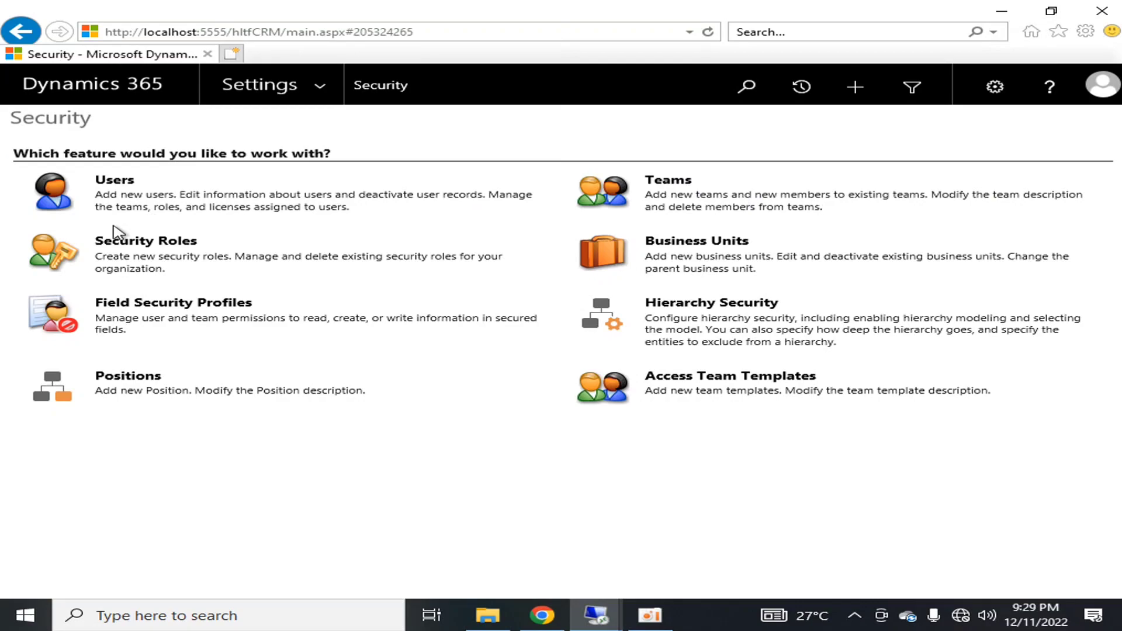
pyautogui.click(111, 195)
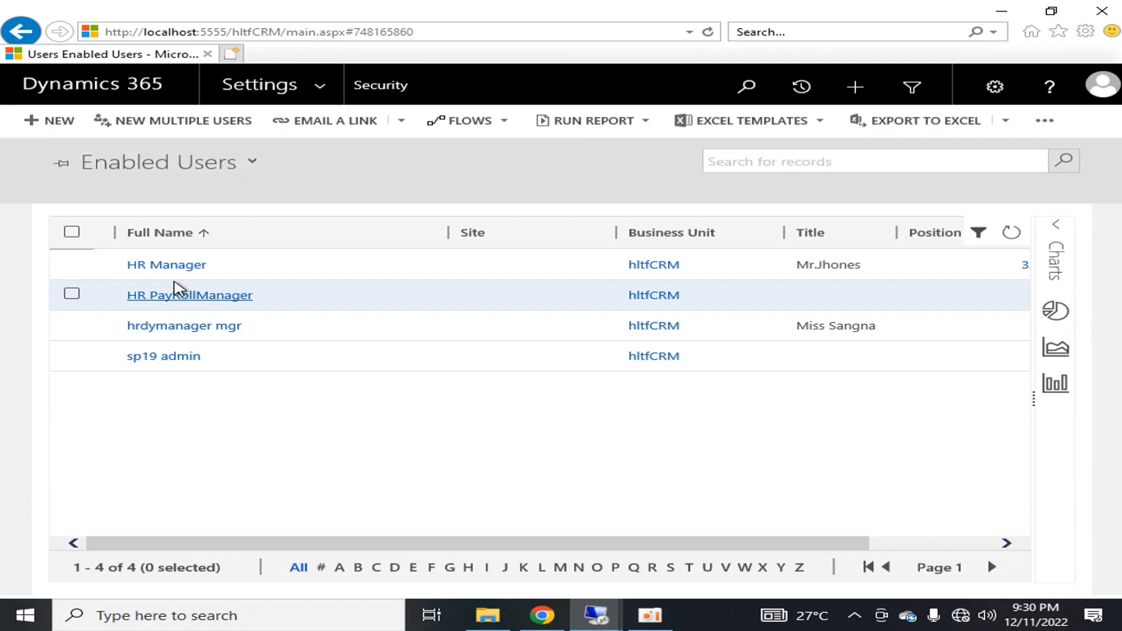
pyautogui.moveTo(686, 547); pyautogui.dragTo(811, 548)
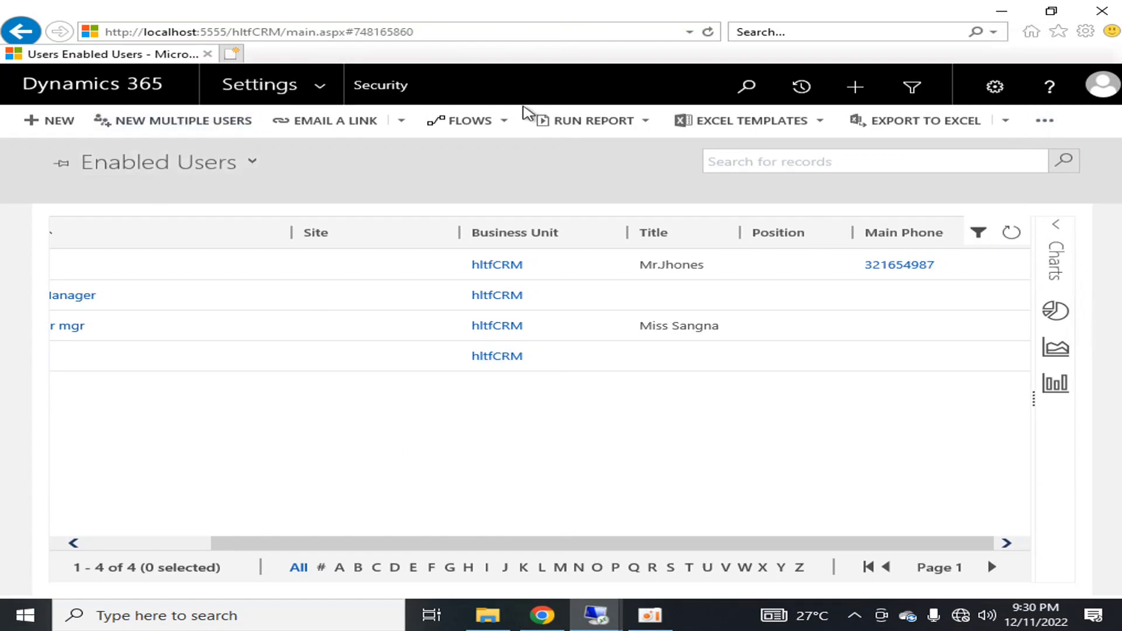
pyautogui.click(395, 88)
pyautogui.click(678, 178)
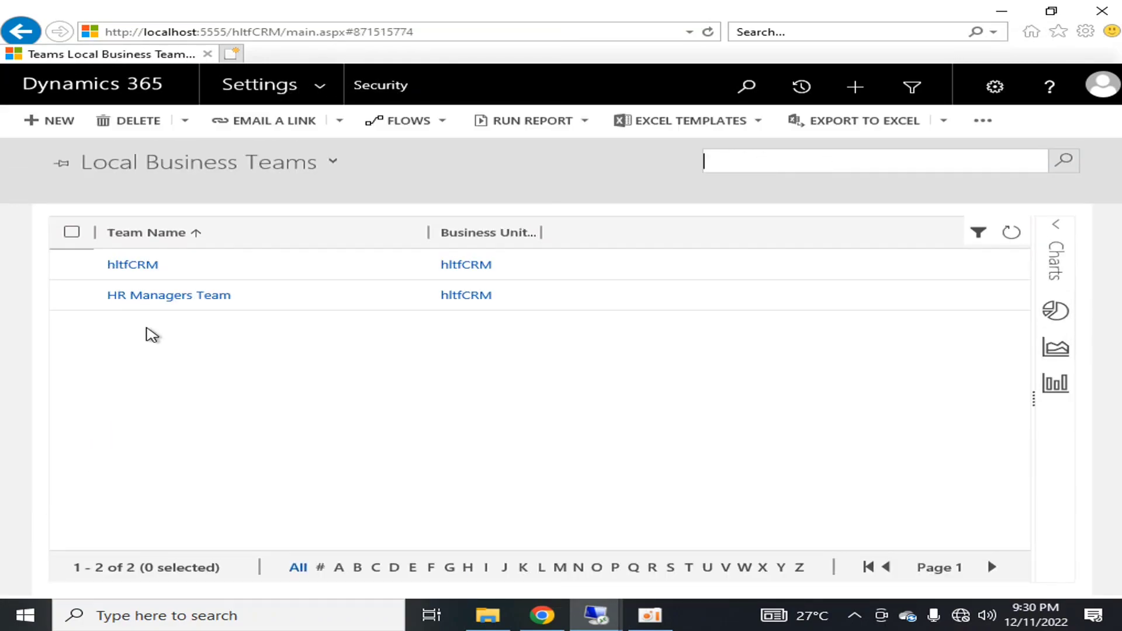
# Step: Open the HR Managers Team record (business unit hltfCRM, three members)
pyautogui.click(156, 305)
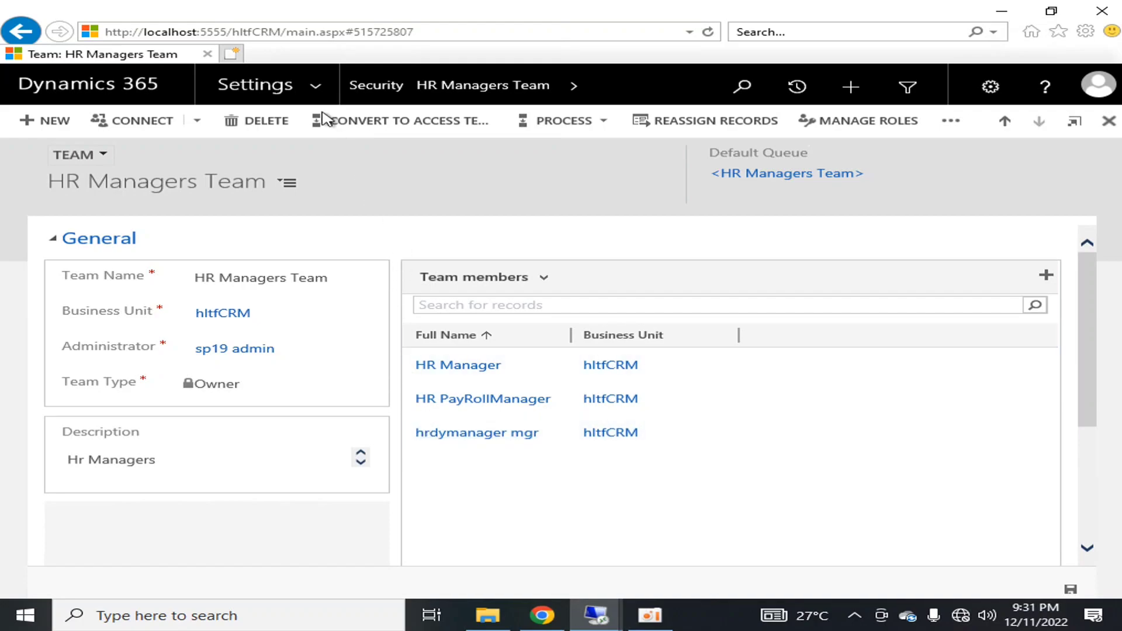
# Step: Create a new resource group named 'InterviewMembers of HR' under Business Management and save it
pyautogui.click(318, 88)
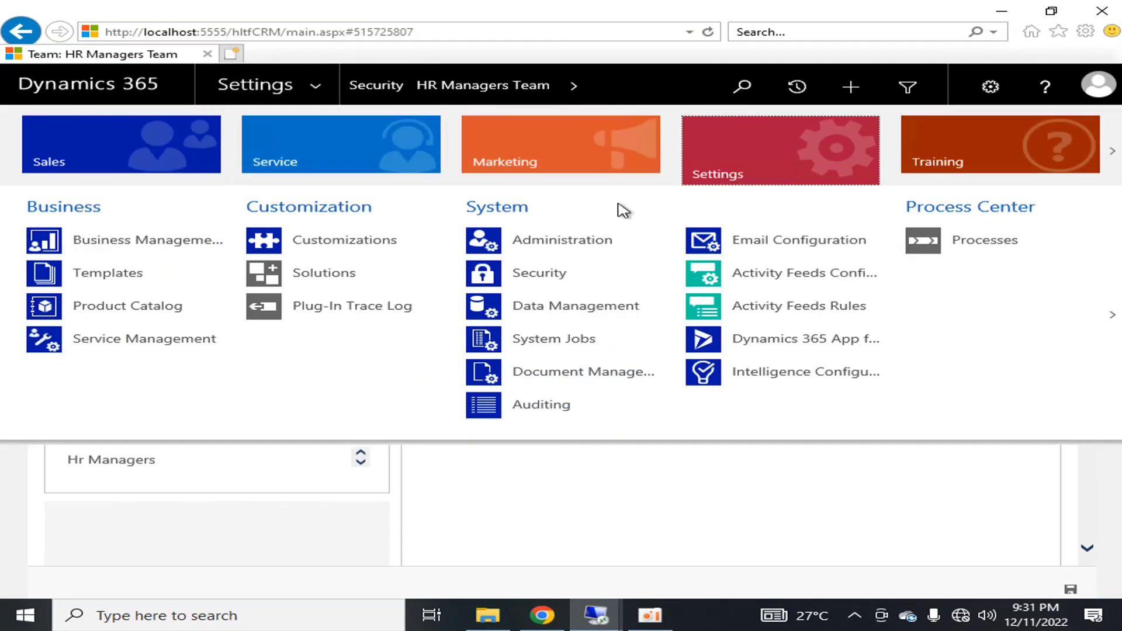
pyautogui.click(113, 253)
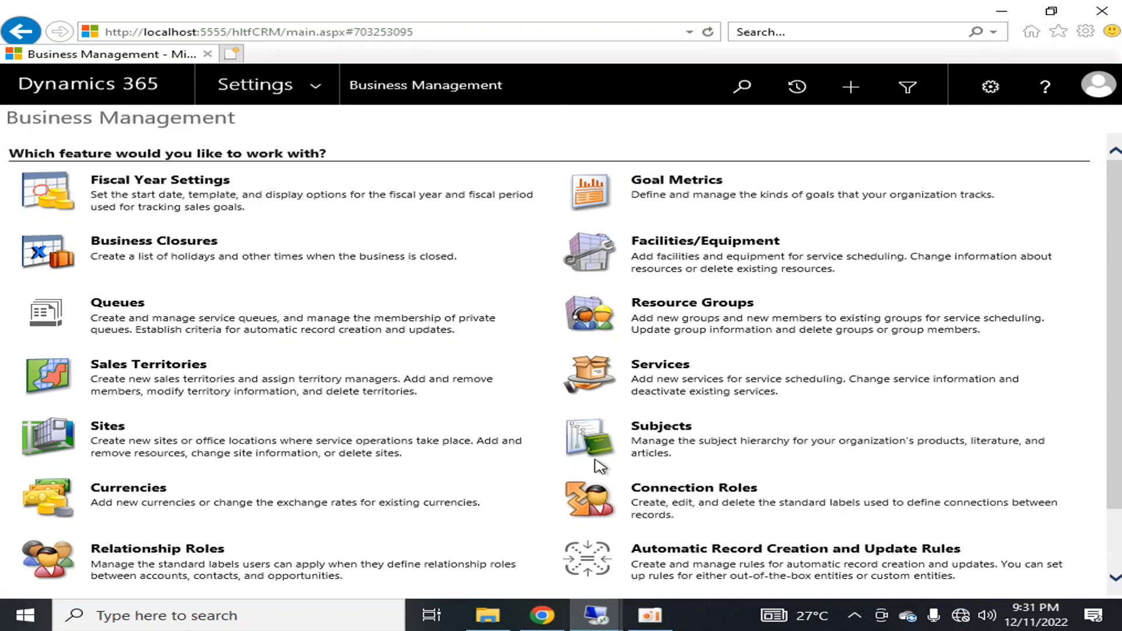
pyautogui.click(690, 315)
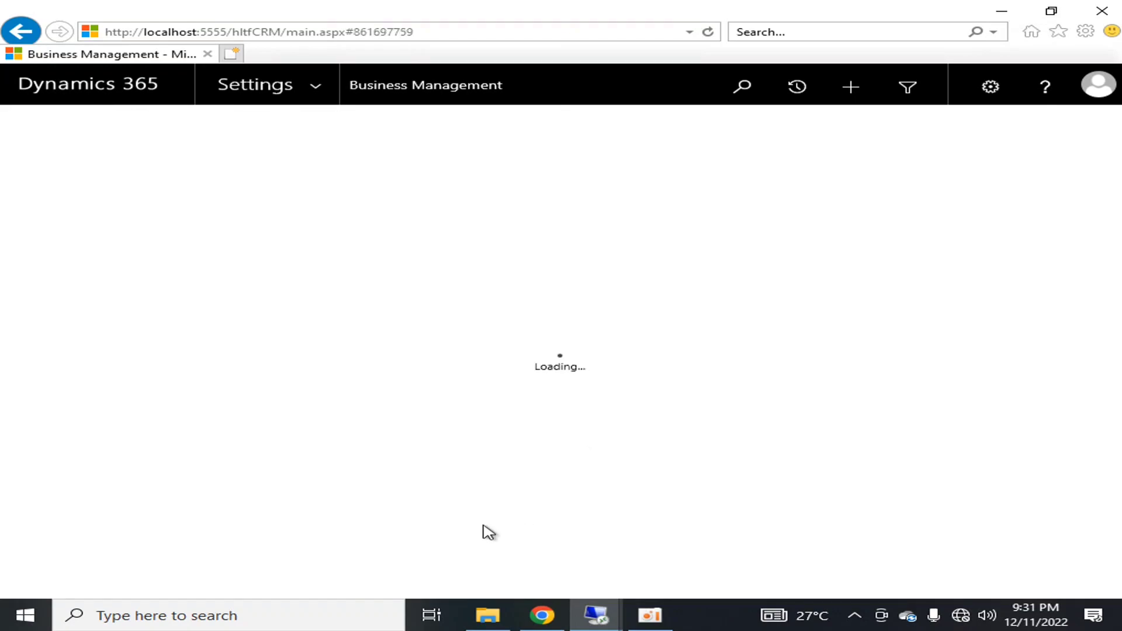
pyautogui.click(29, 174)
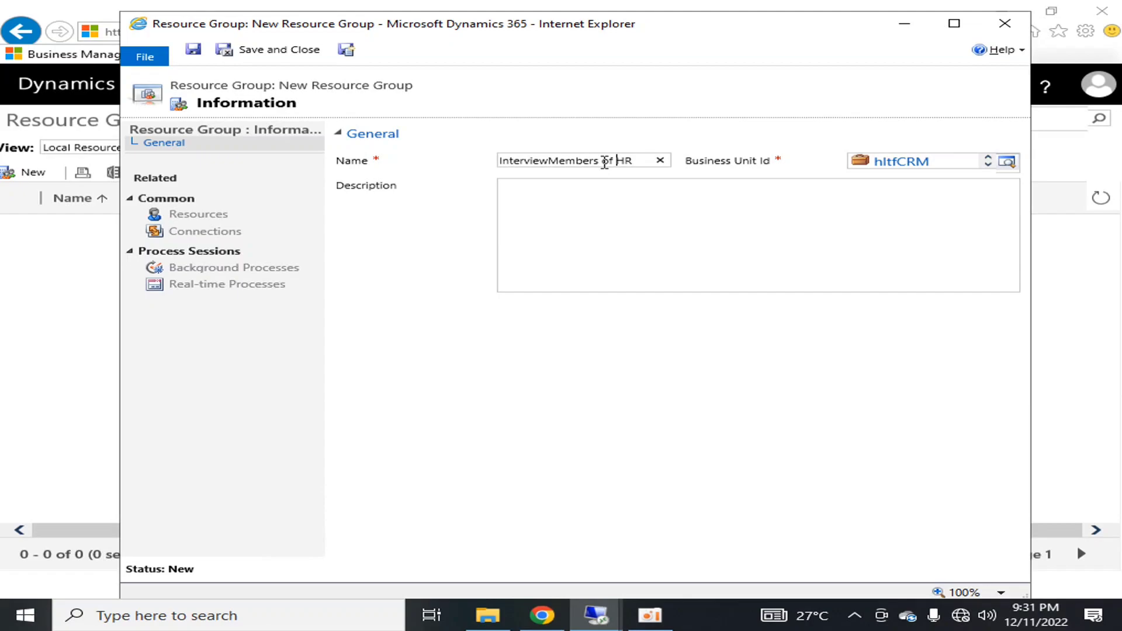
pyautogui.click(646, 228)
pyautogui.click(193, 49)
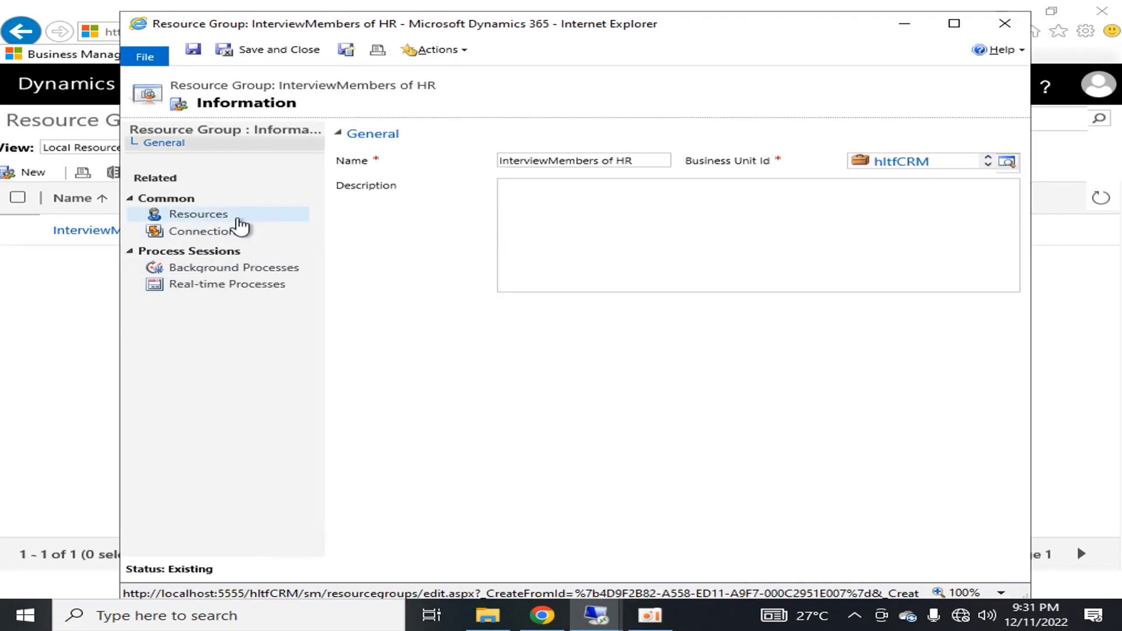
# Step: Add the team 'HR Managers Team' to the InterviewMembers of HR group's resources
pyautogui.click(240, 225)
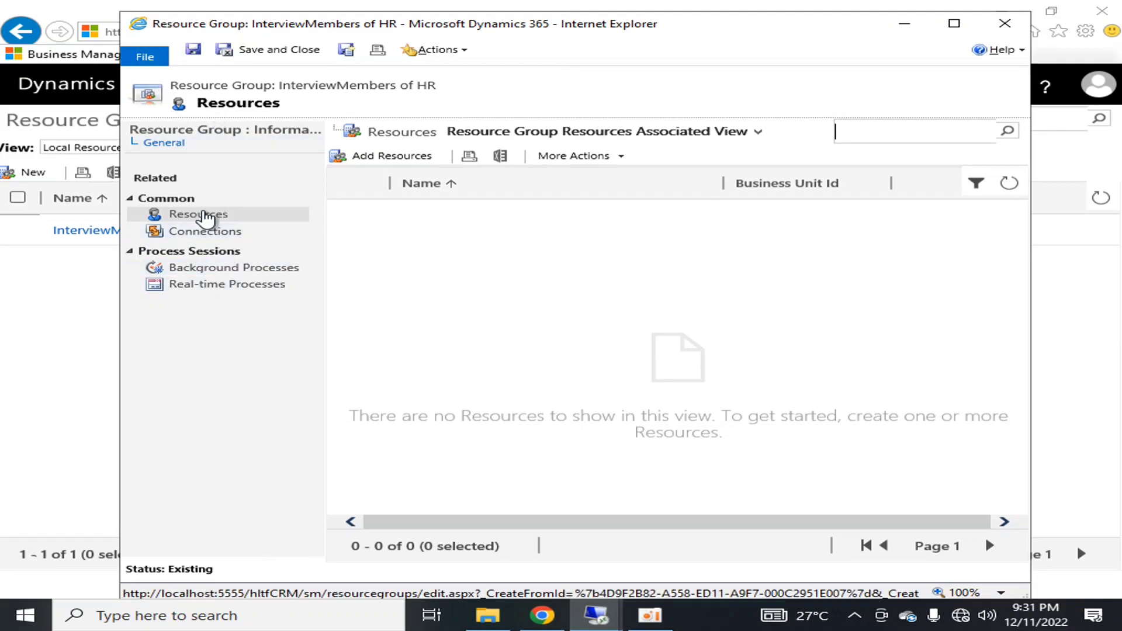
pyautogui.click(380, 156)
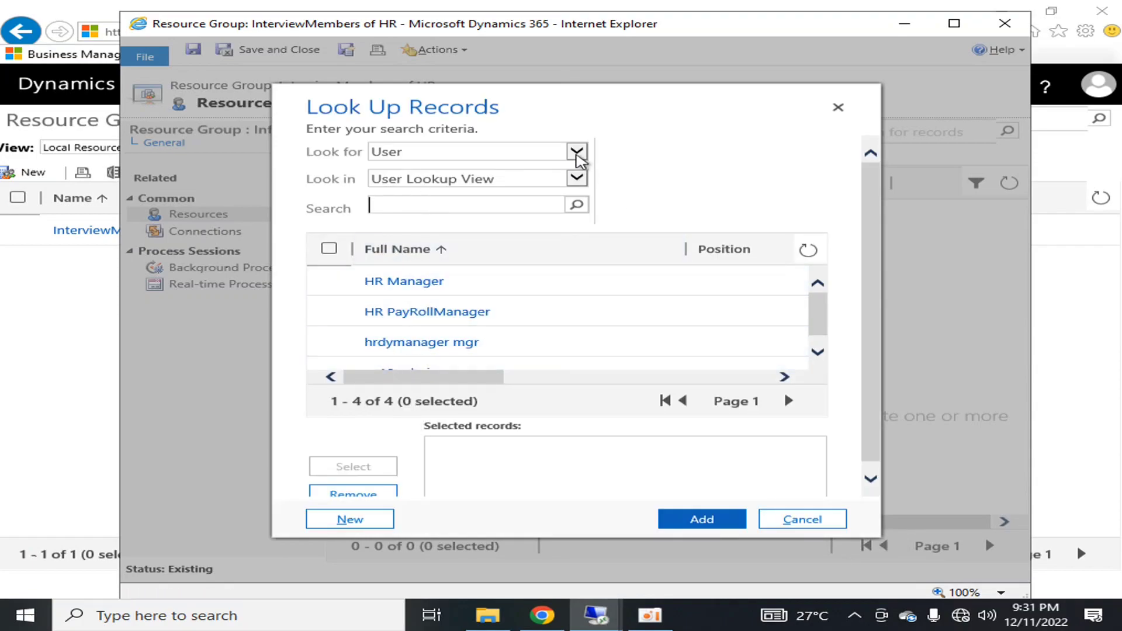
pyautogui.click(576, 153)
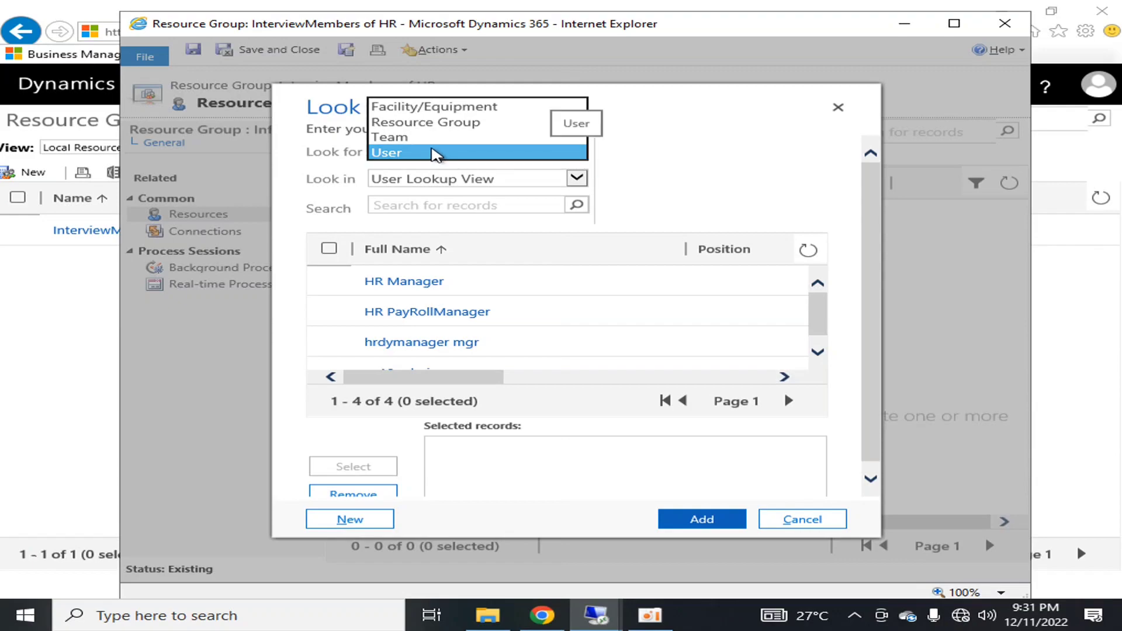
pyautogui.click(405, 142)
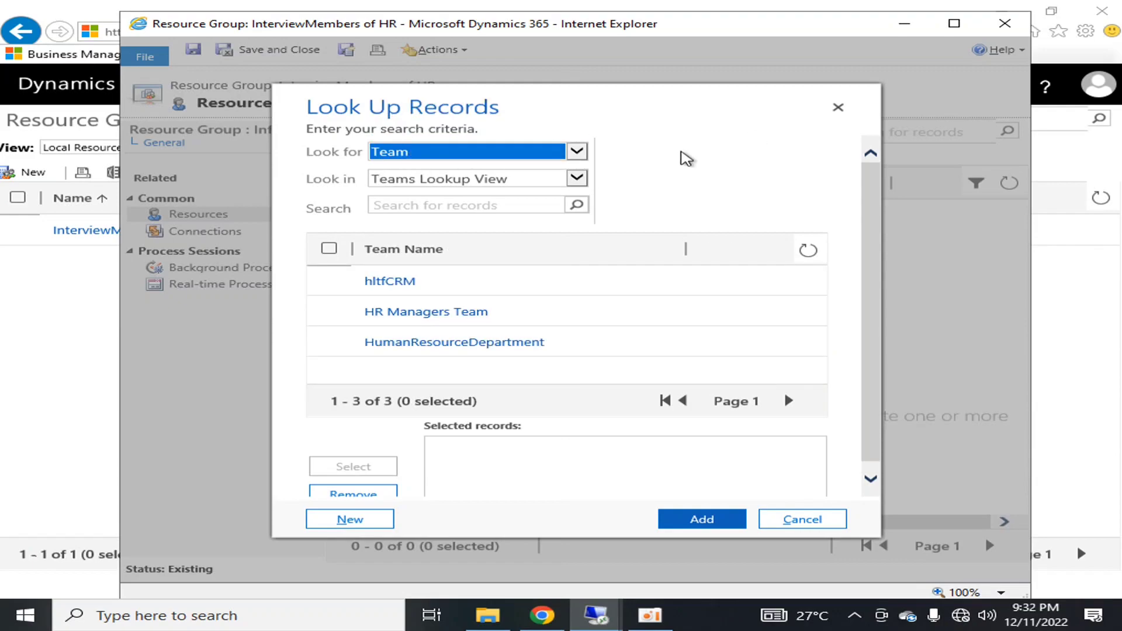
pyautogui.click(427, 312)
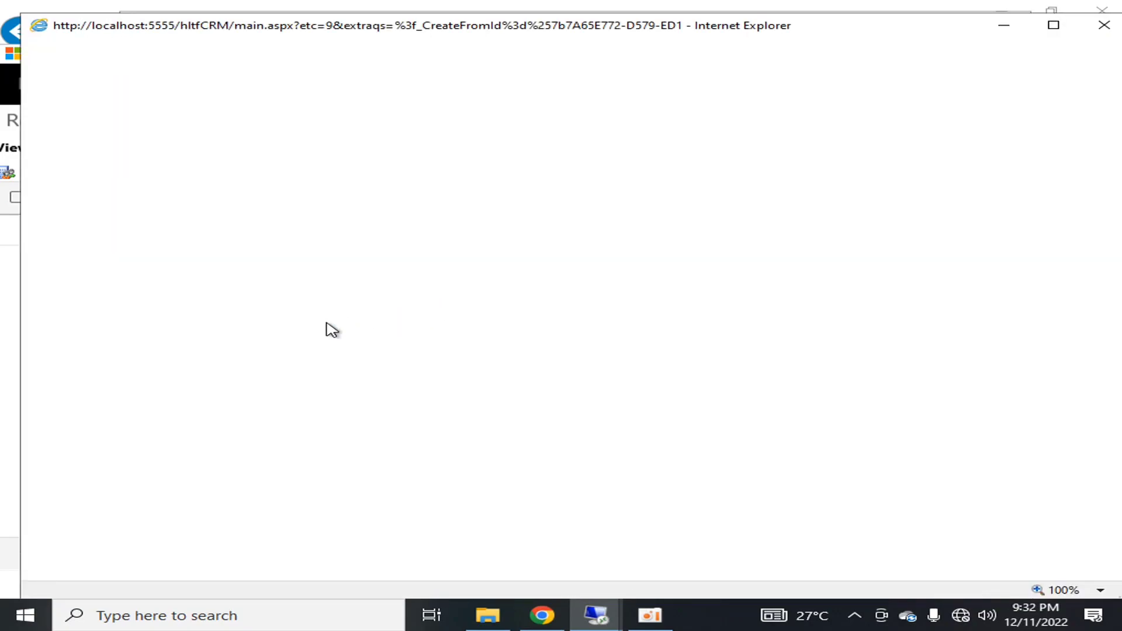
pyautogui.hotkey('alt', 'F4')
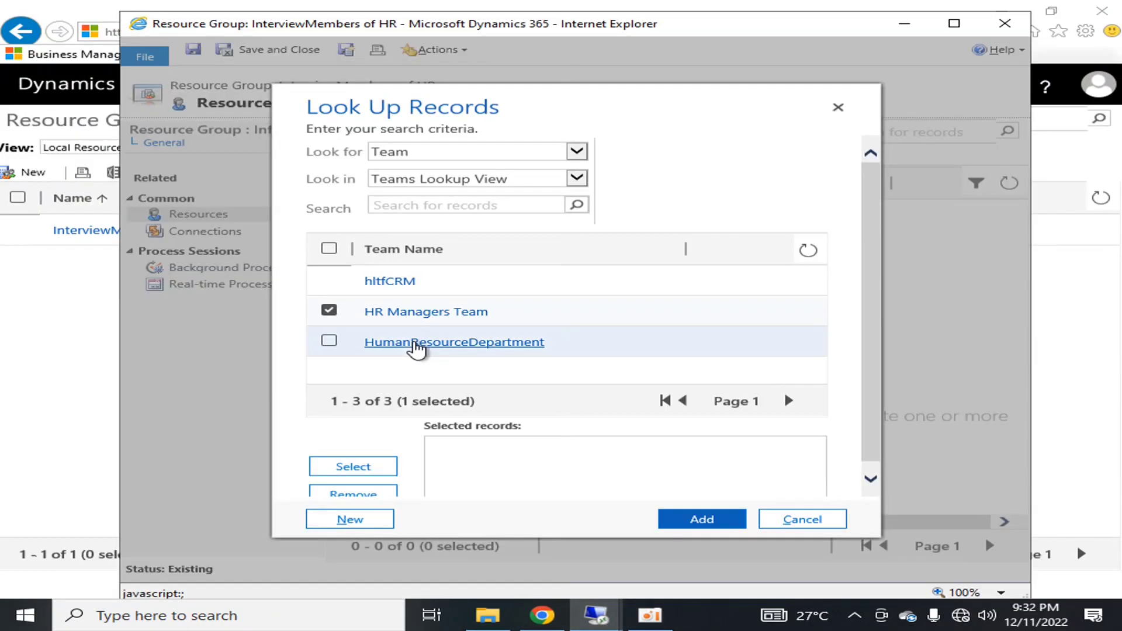
pyautogui.click(380, 461)
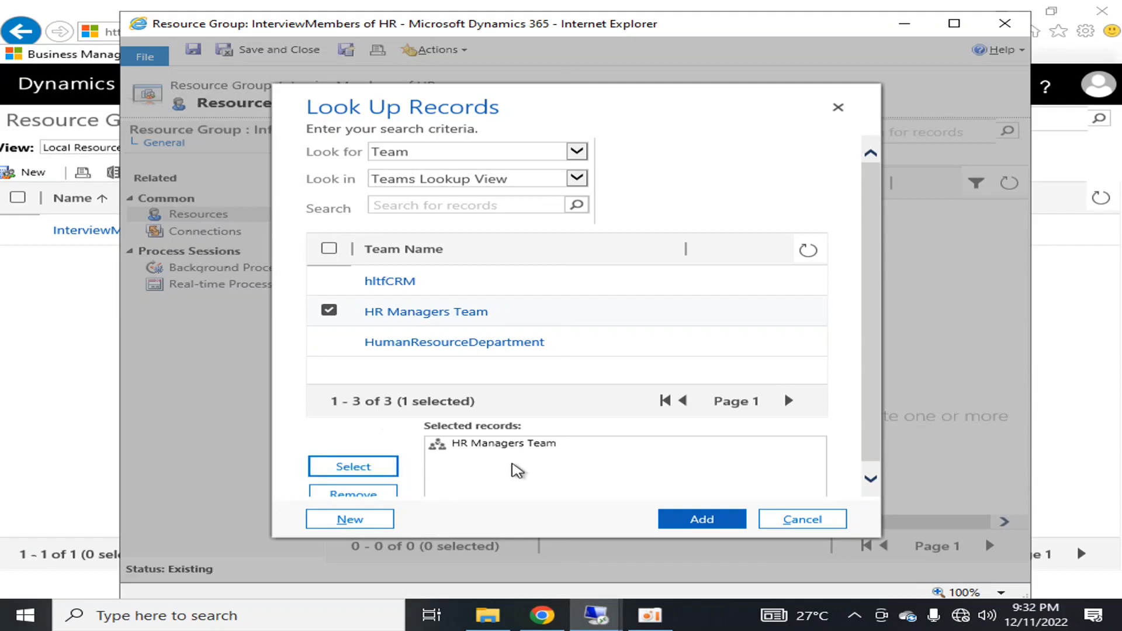
pyautogui.click(709, 522)
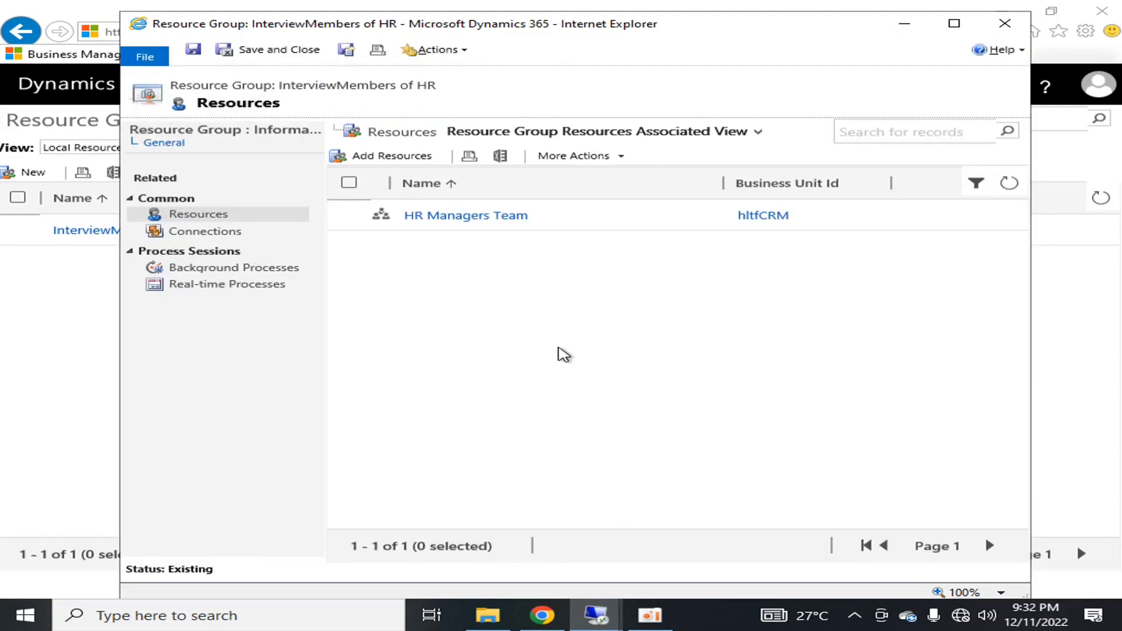
pyautogui.click(200, 232)
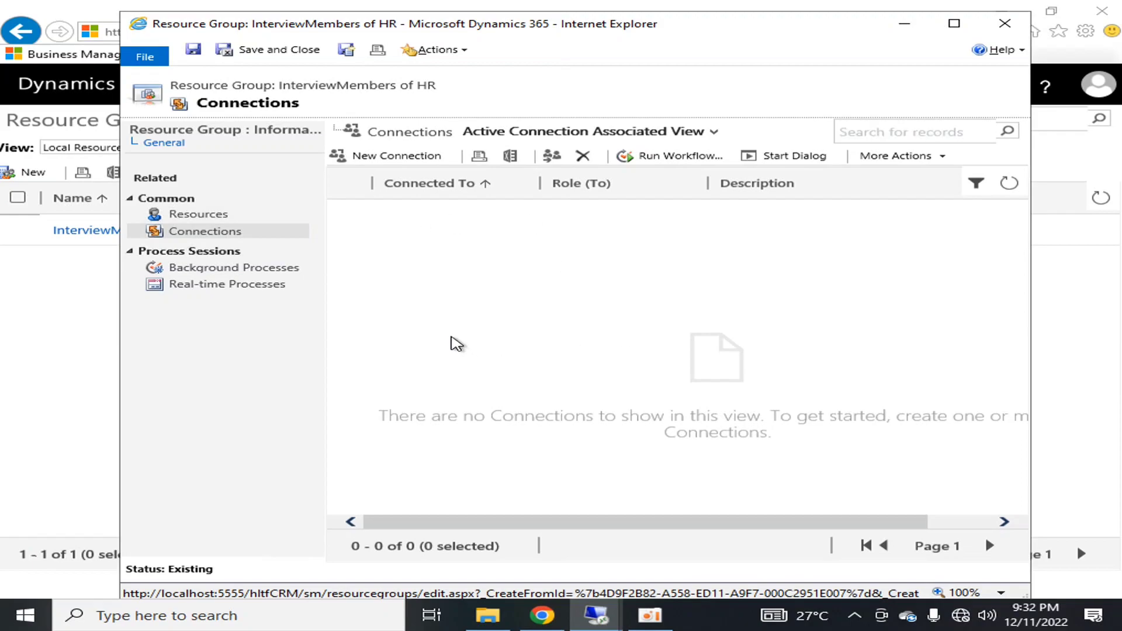
pyautogui.click(199, 215)
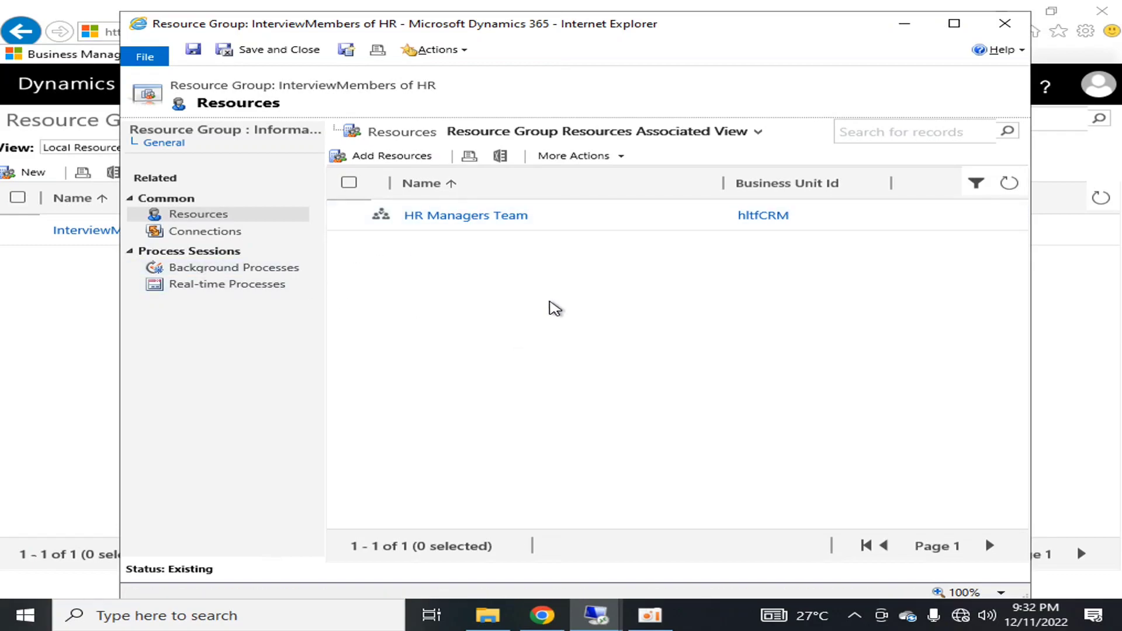
# Step: Save and close the resource group, then start a new service under Business Management > Services
pyautogui.click(231, 50)
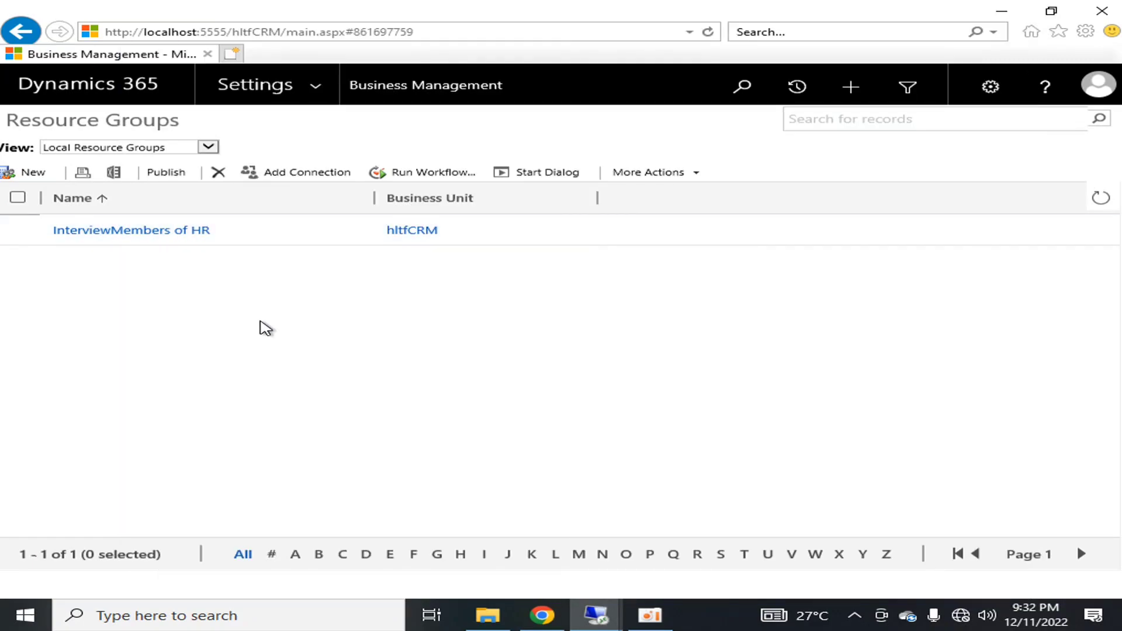
pyautogui.click(315, 88)
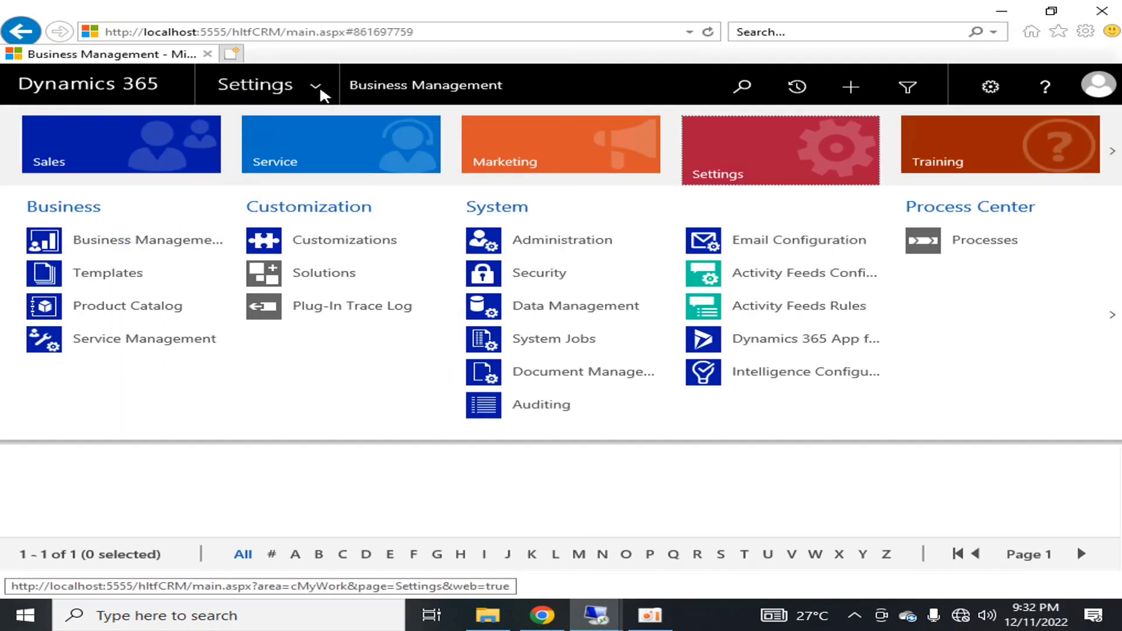
pyautogui.click(119, 249)
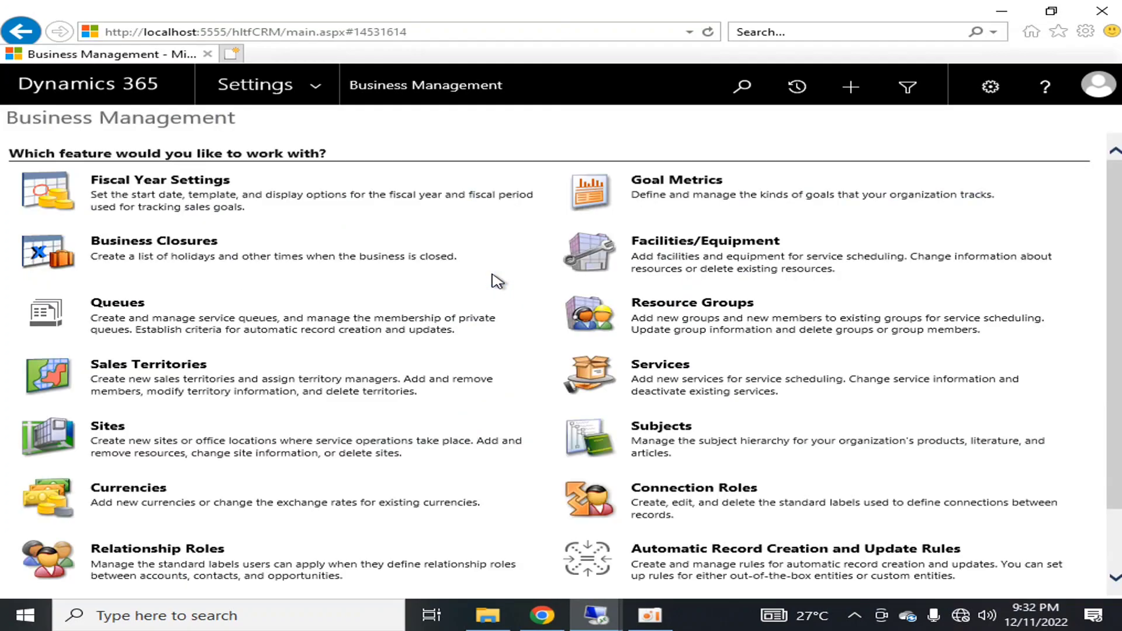
pyautogui.click(672, 365)
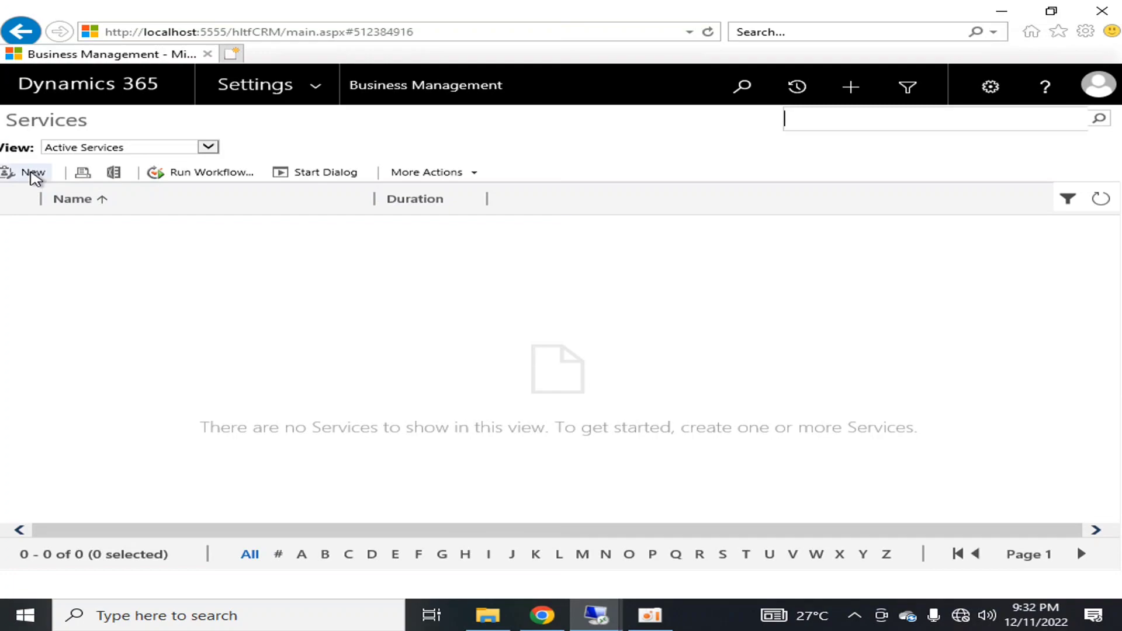
pyautogui.click(33, 173)
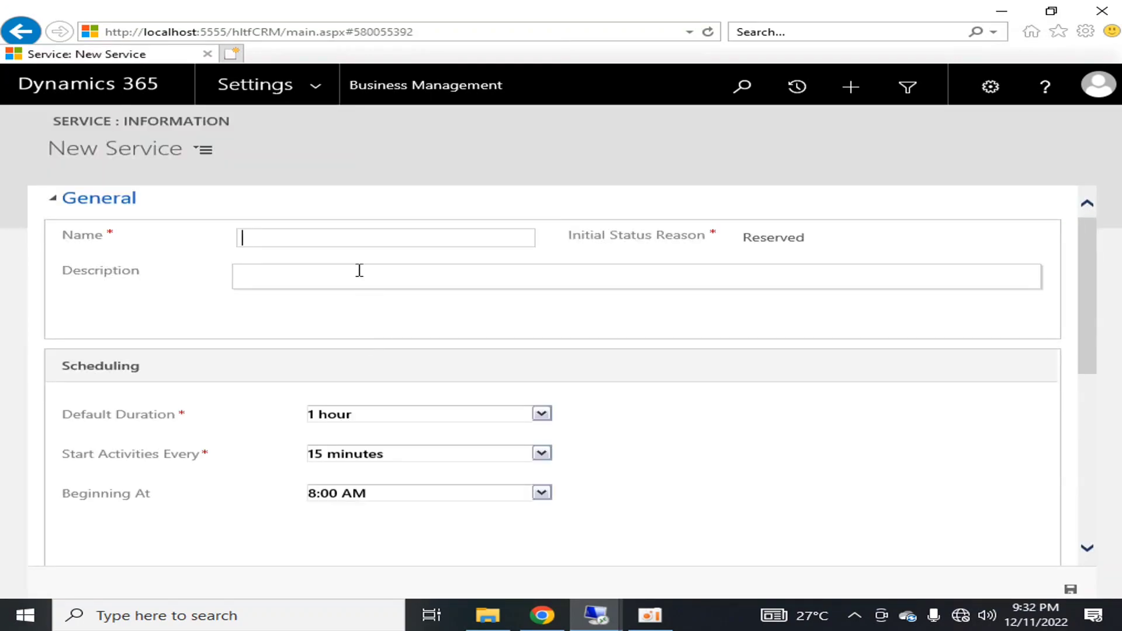
# Step: Enter 'InterviewsofNewCandidates' as the new service's name
pyautogui.scroll(-8, 444, 366)
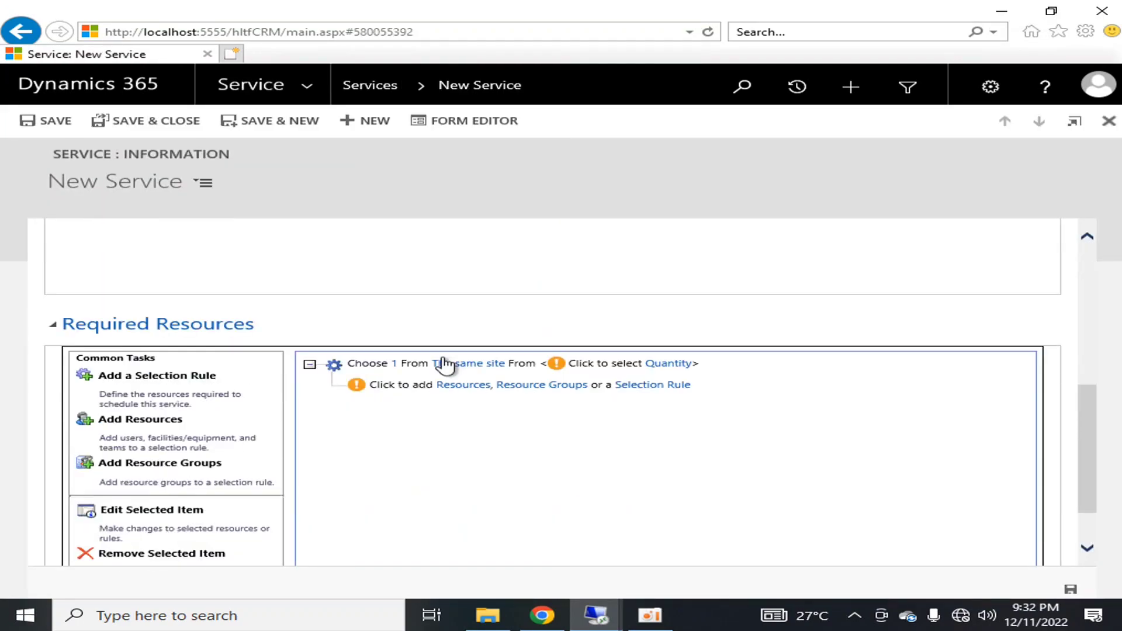
pyautogui.scroll(8, 444, 366)
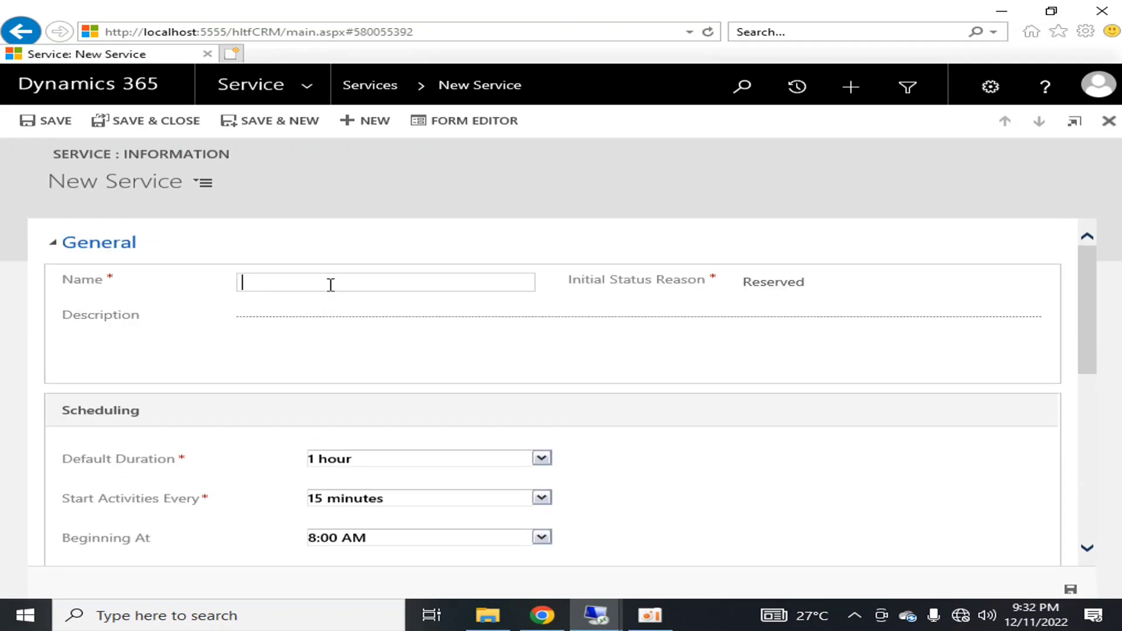
pyautogui.write('InterviewsofNewCandid')
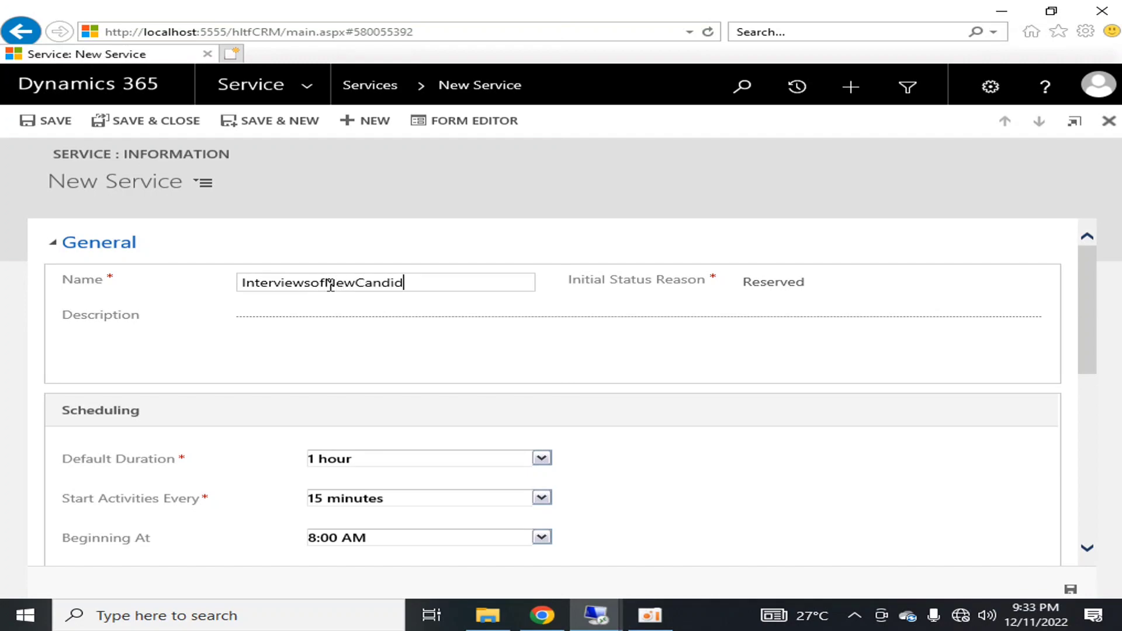
pyautogui.write('ates')
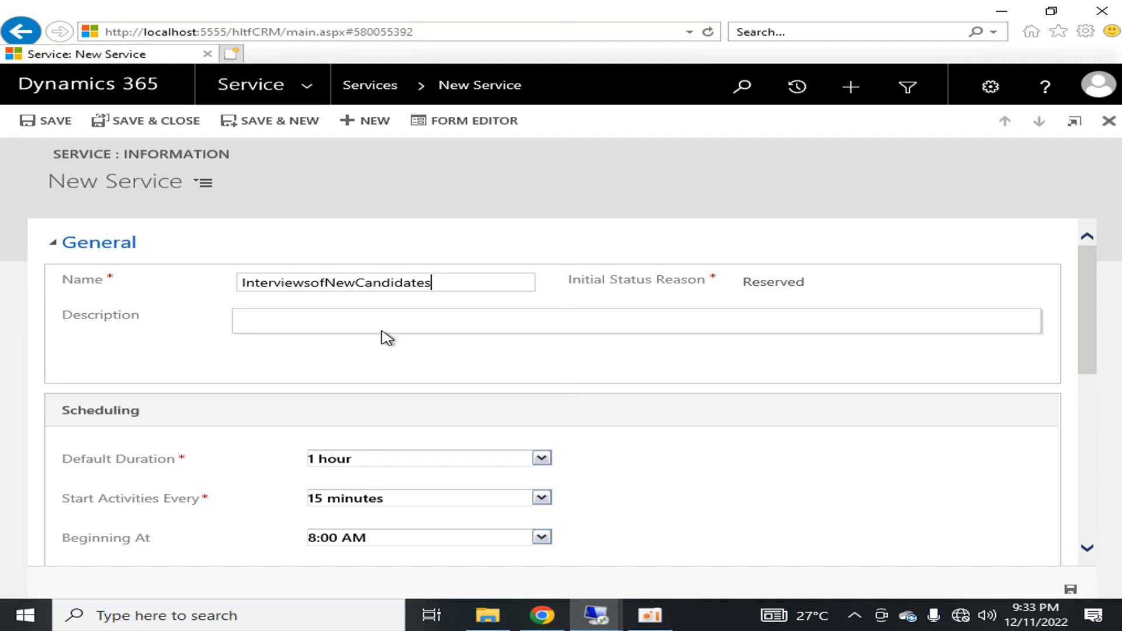
# Step: Set the service's Default Duration to 5 hours
pyautogui.click(322, 333)
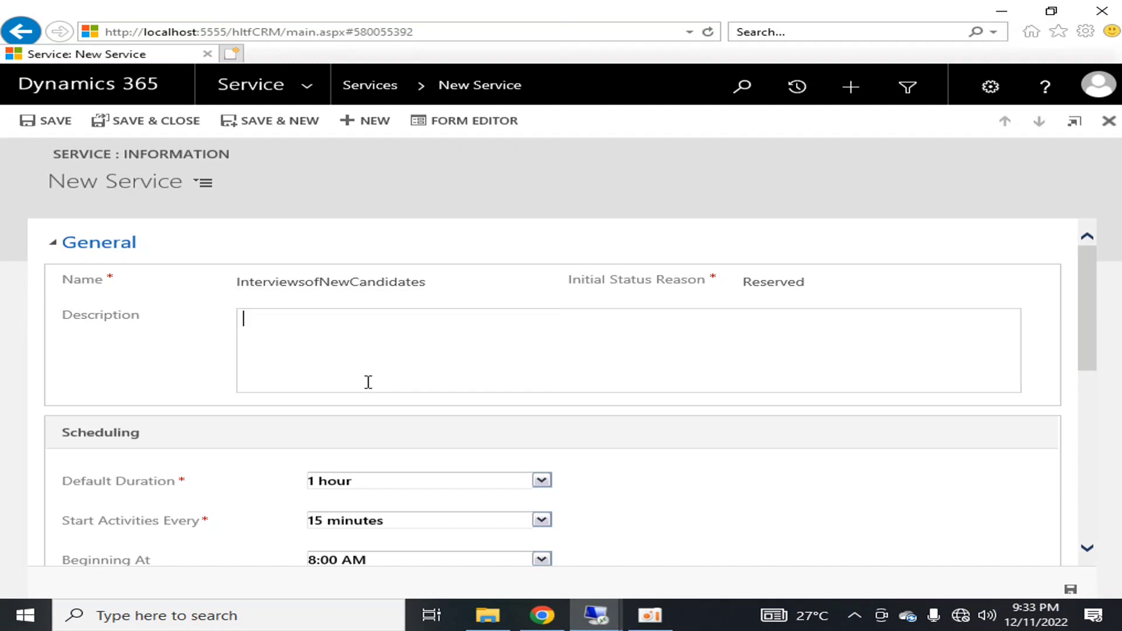
pyautogui.click(288, 193)
pyautogui.scroll(-3, 349, 256)
pyautogui.scroll(-1, 349, 256)
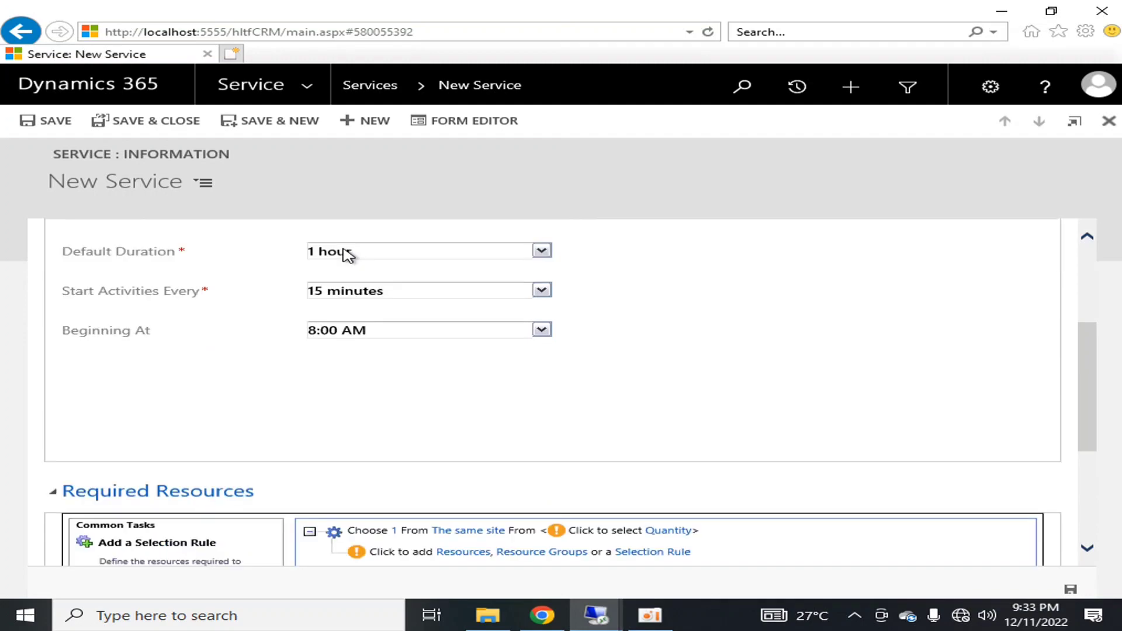
pyautogui.scroll(2, 277, 322)
pyautogui.click(501, 358)
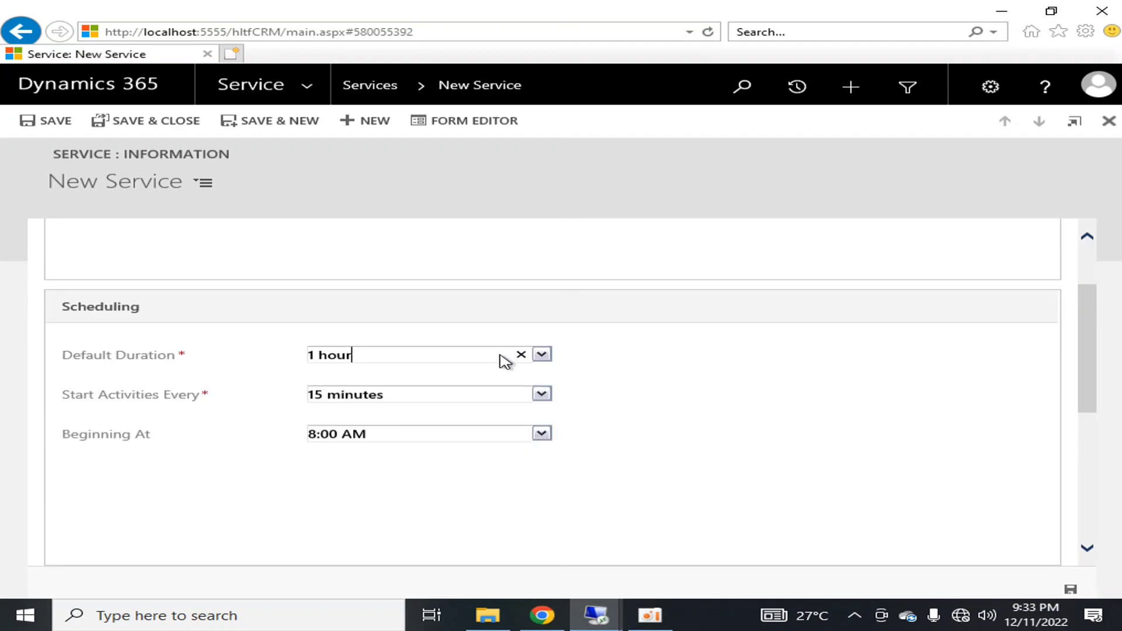
pyautogui.click(541, 354)
pyautogui.scroll(-4, 467, 416)
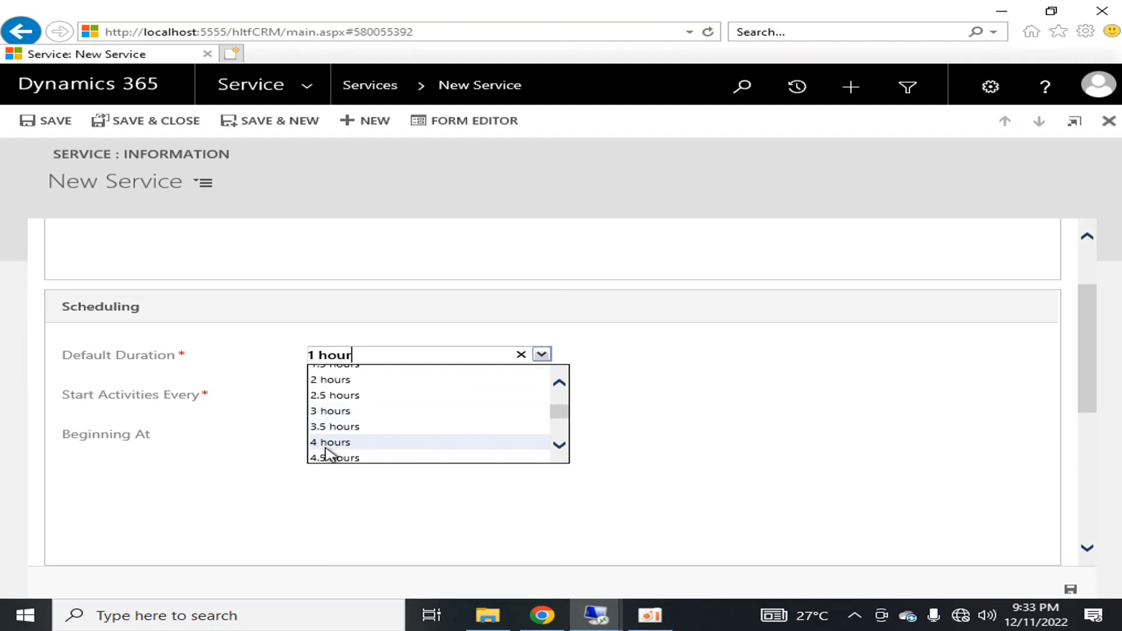
pyautogui.scroll(-1, 348, 450)
pyautogui.click(350, 447)
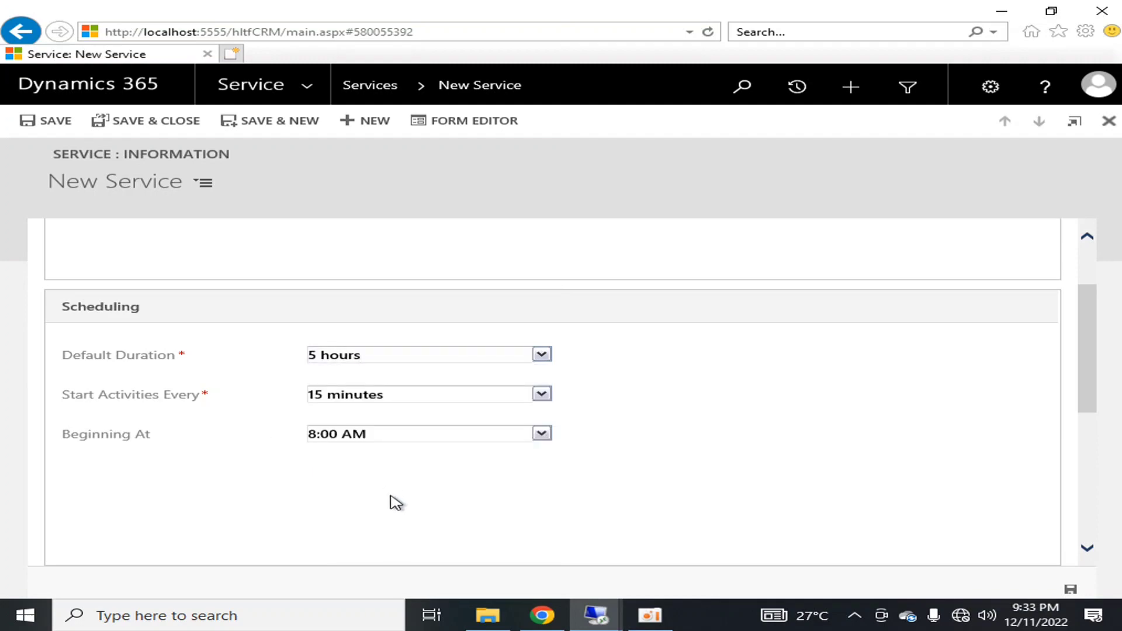
# Step: Set Start Activities Every to 1 day, keeping Beginning At at 8:00 AM
pyautogui.click(542, 394)
pyautogui.scroll(-10, 517, 458)
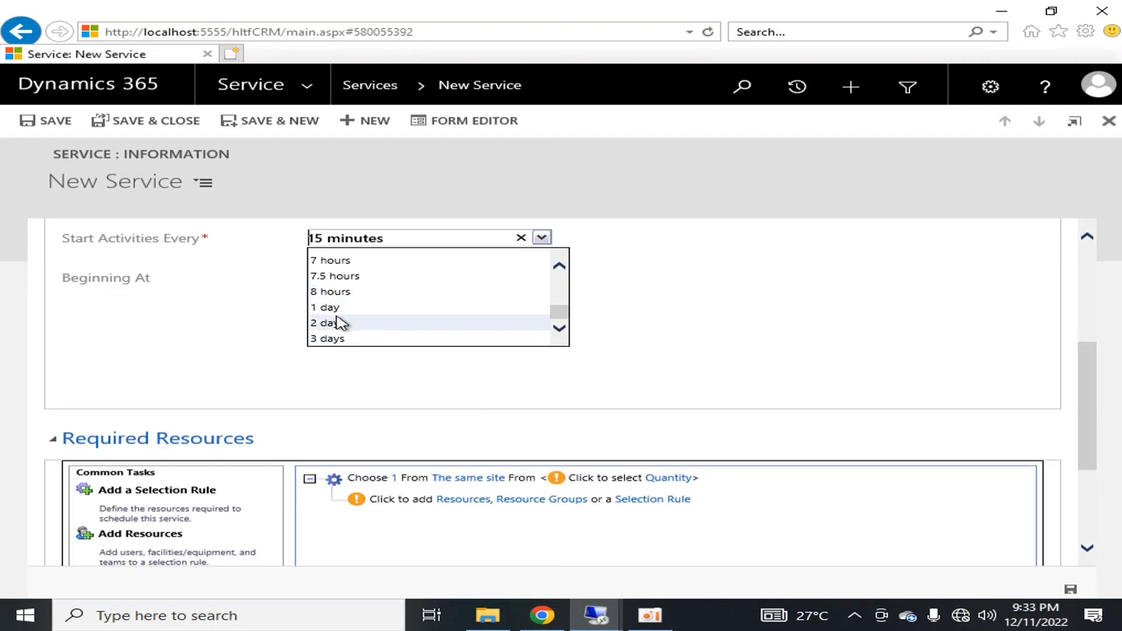
pyautogui.click(349, 314)
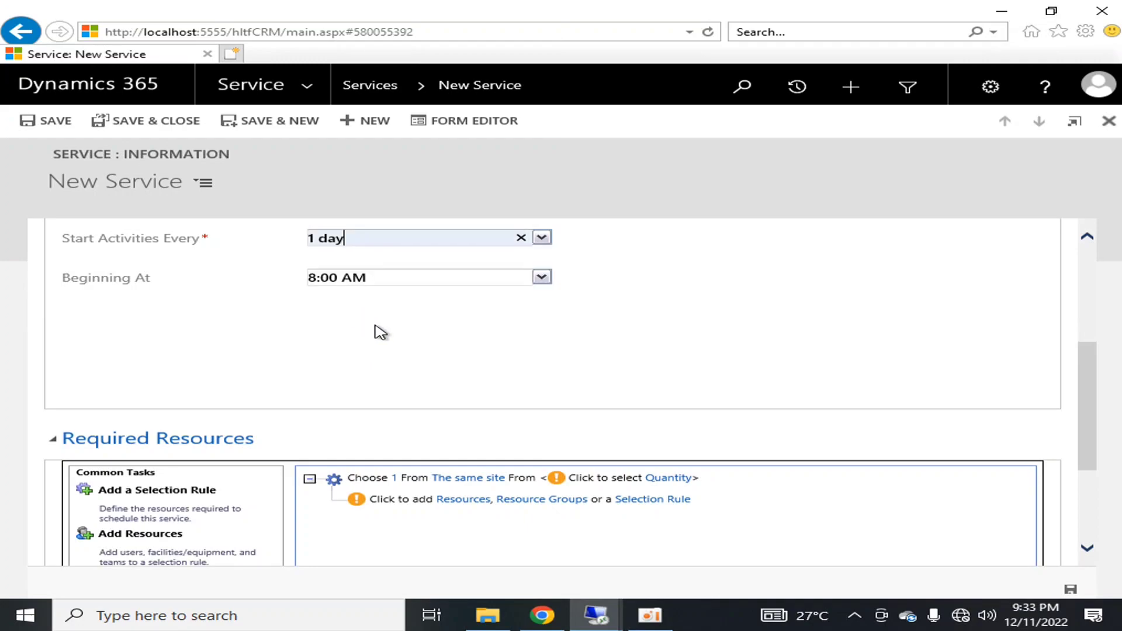
pyautogui.scroll(2, 394, 378)
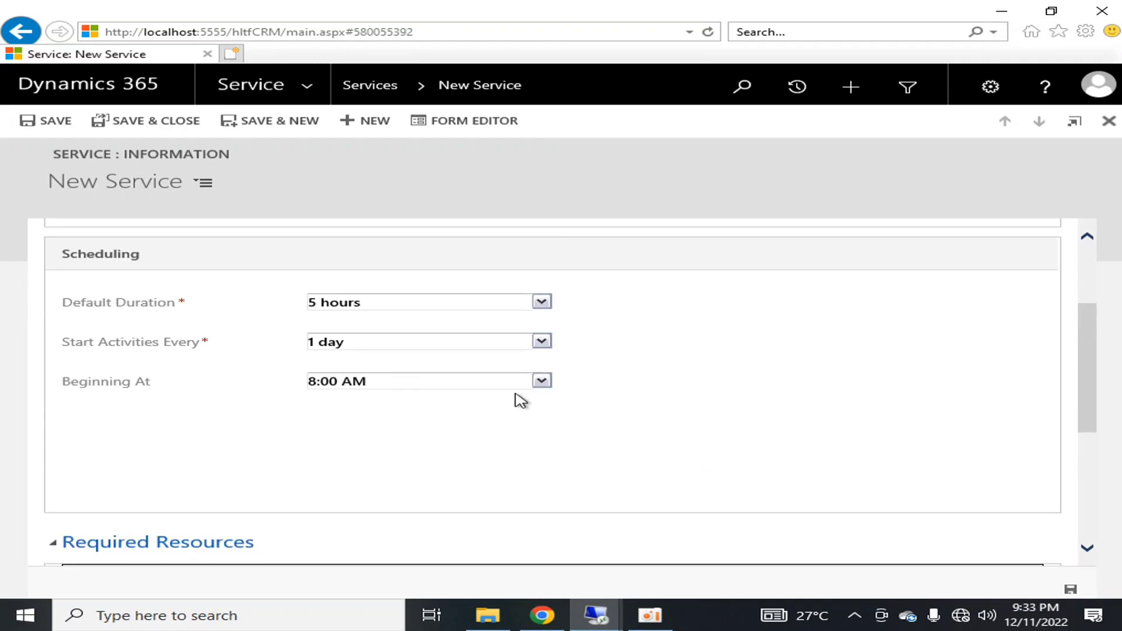
pyautogui.click(541, 380)
pyautogui.click(698, 410)
pyautogui.scroll(-5, 698, 410)
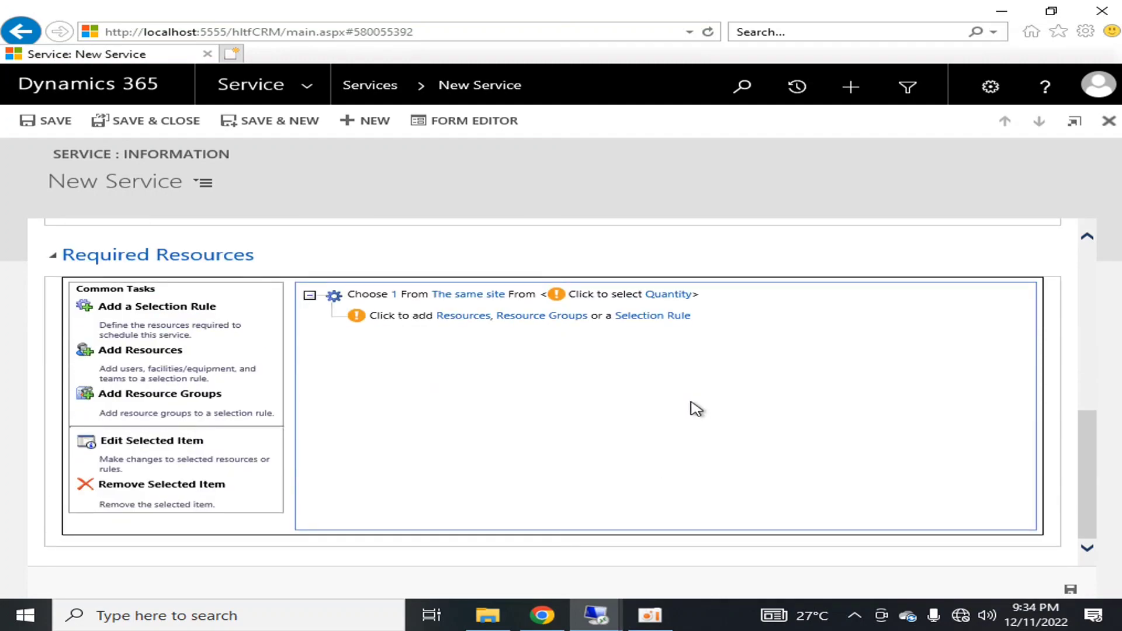
pyautogui.scroll(5, 698, 410)
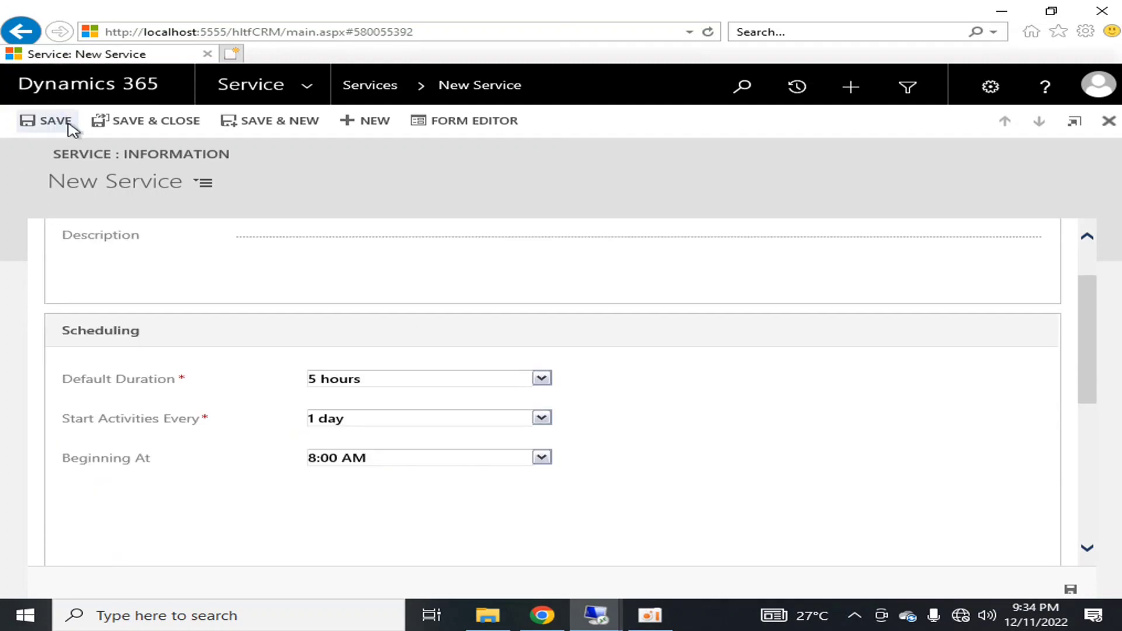
# Step: Save the service, dismiss the missing-resources warning, and add a 'choose 1, same site' selection rule
pyautogui.click(36, 122)
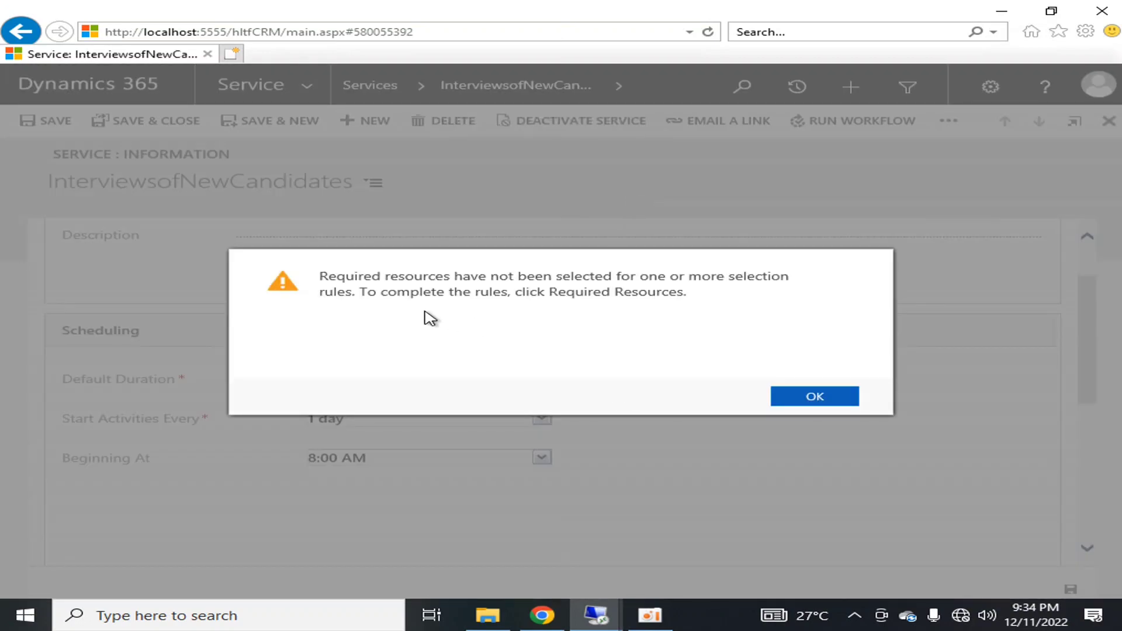
pyautogui.click(805, 412)
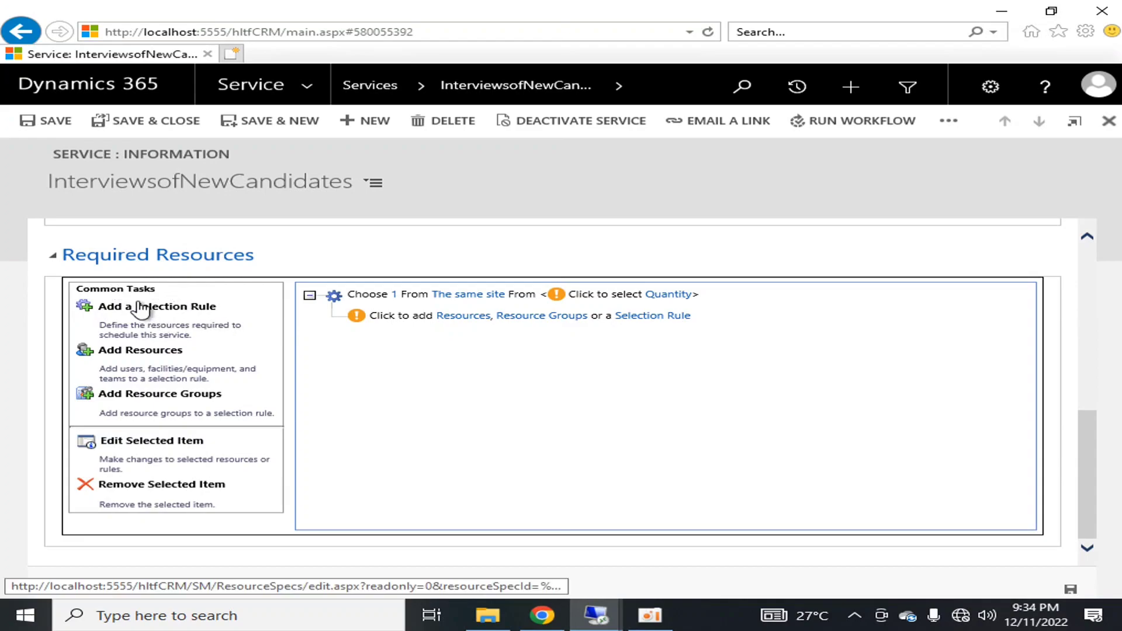
pyautogui.click(139, 395)
pyautogui.click(706, 369)
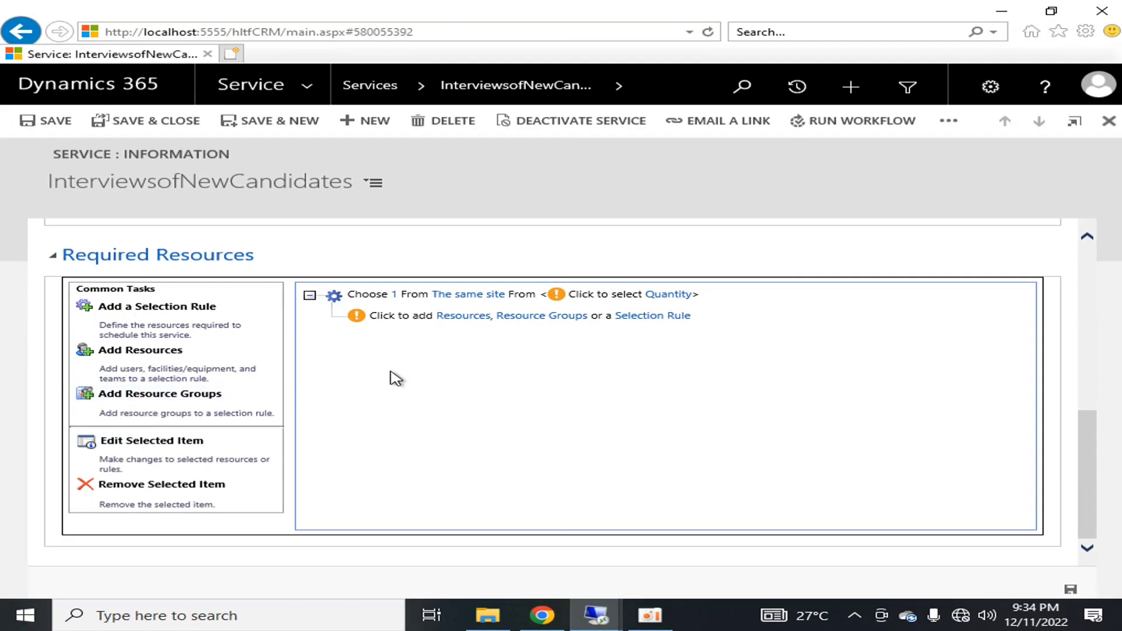
# Step: Add the InterviewMembers of HR group to the selection rule, save, and close the service form
pyautogui.click(554, 316)
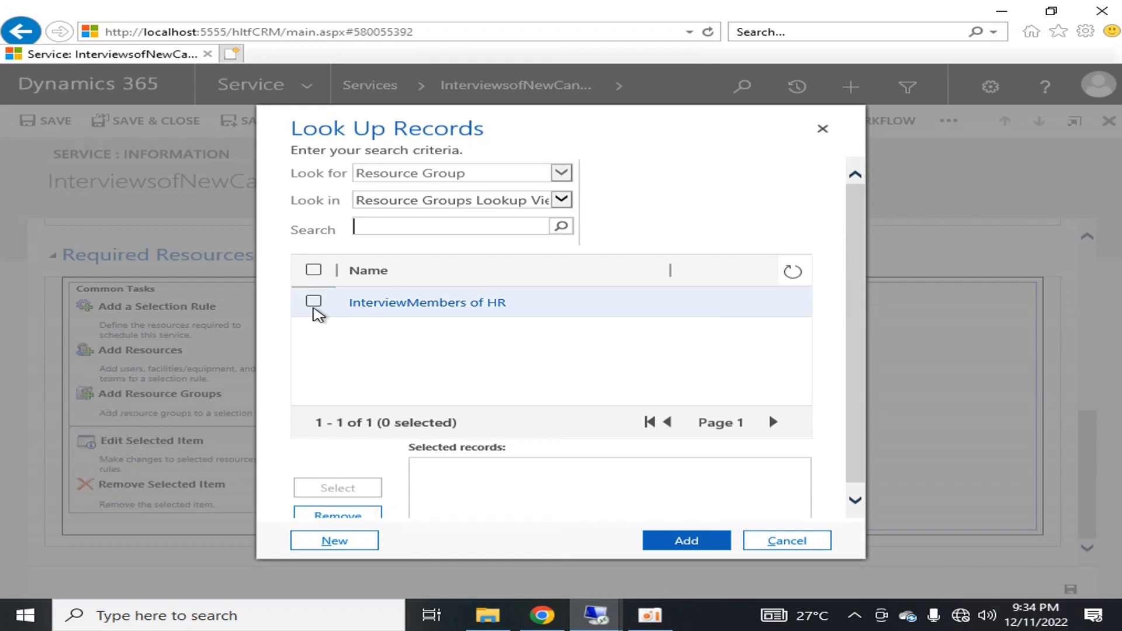
pyautogui.click(314, 302)
pyautogui.click(338, 491)
pyautogui.click(659, 540)
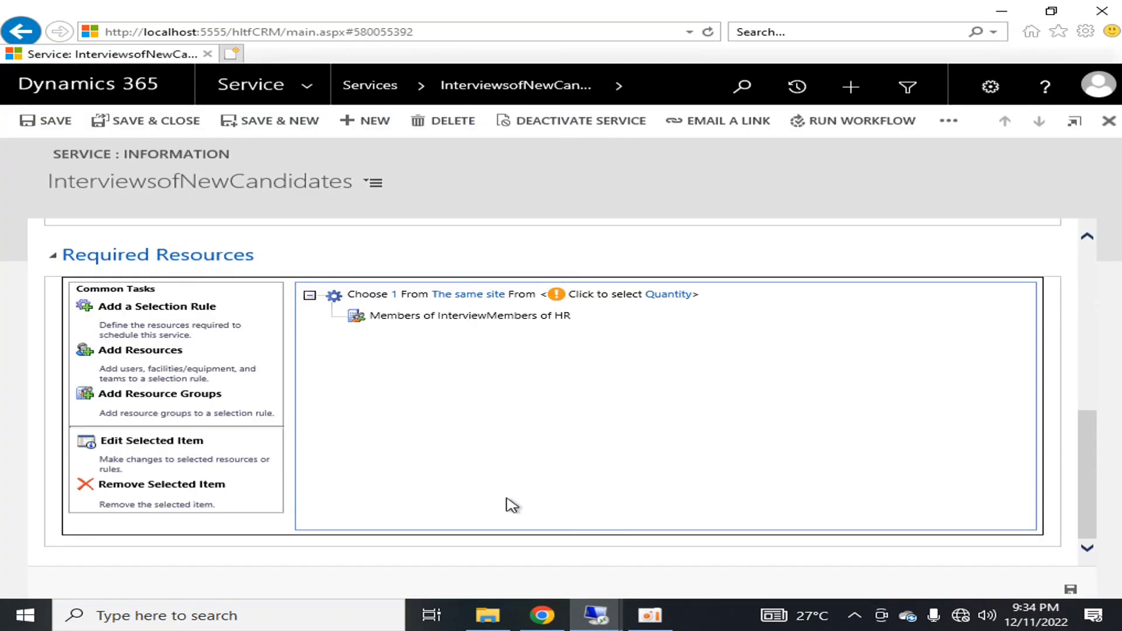
pyautogui.scroll(8, 383, 450)
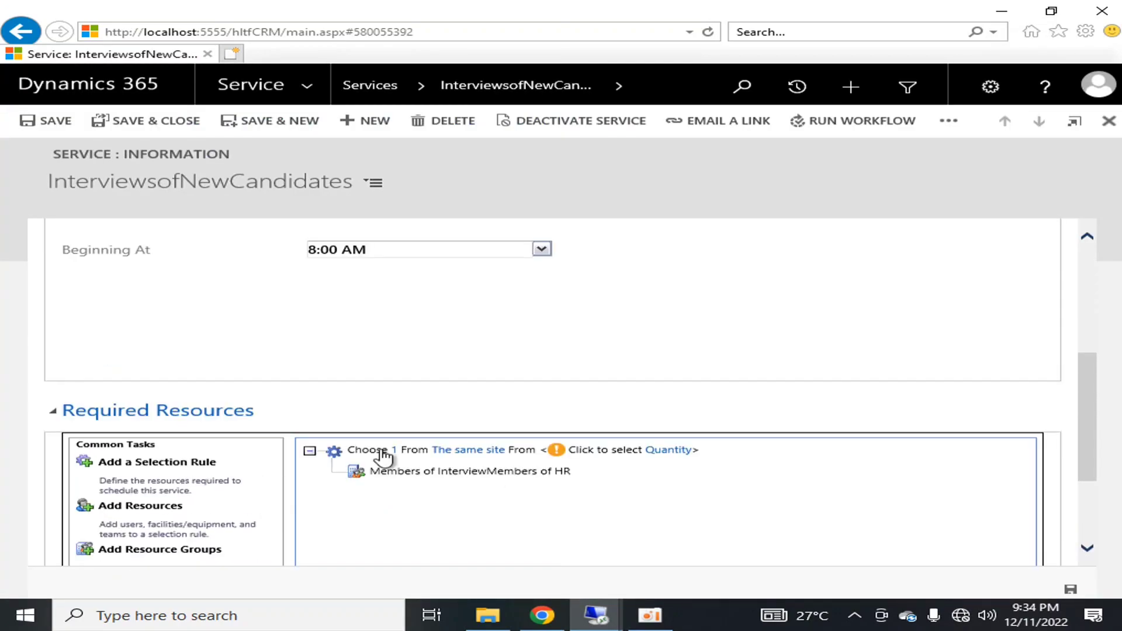
pyautogui.click(58, 120)
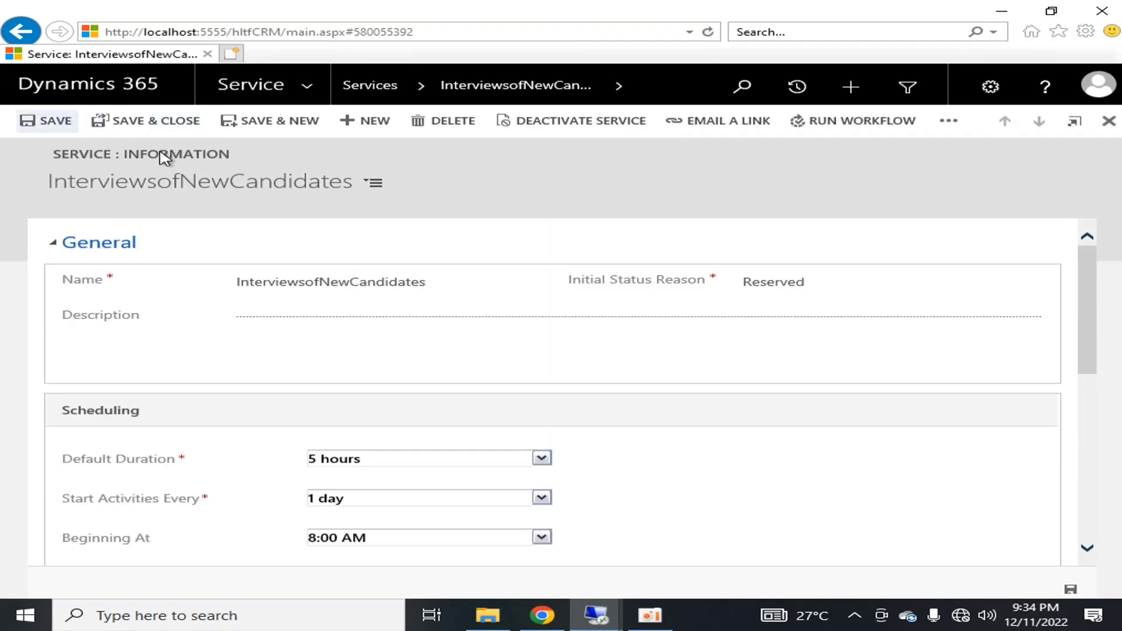
pyautogui.click(646, 311)
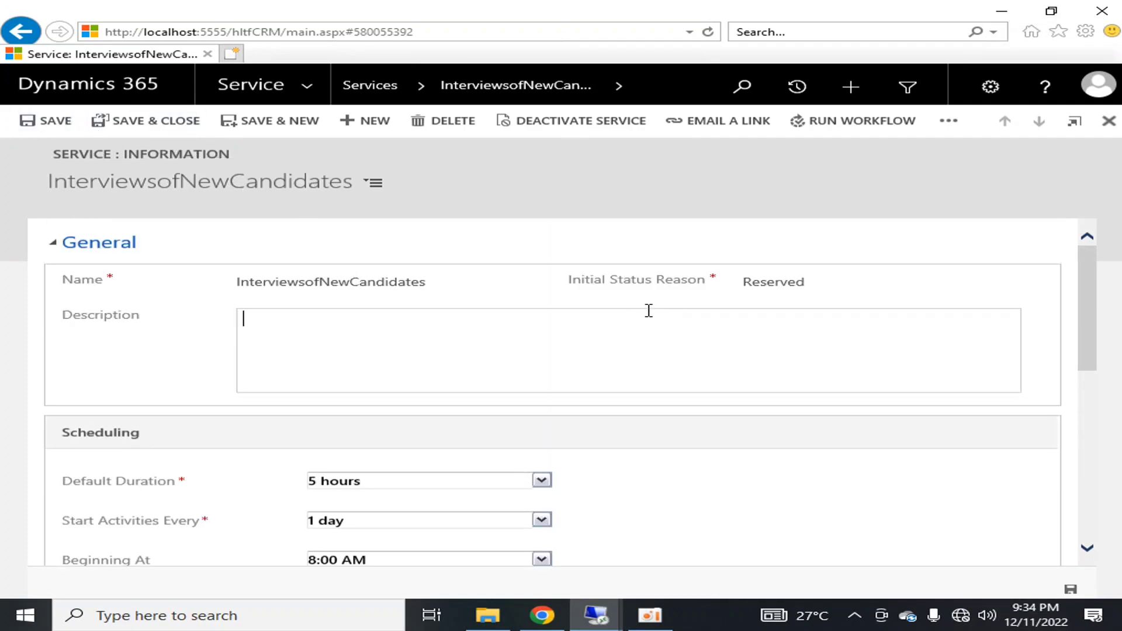
pyautogui.click(1108, 121)
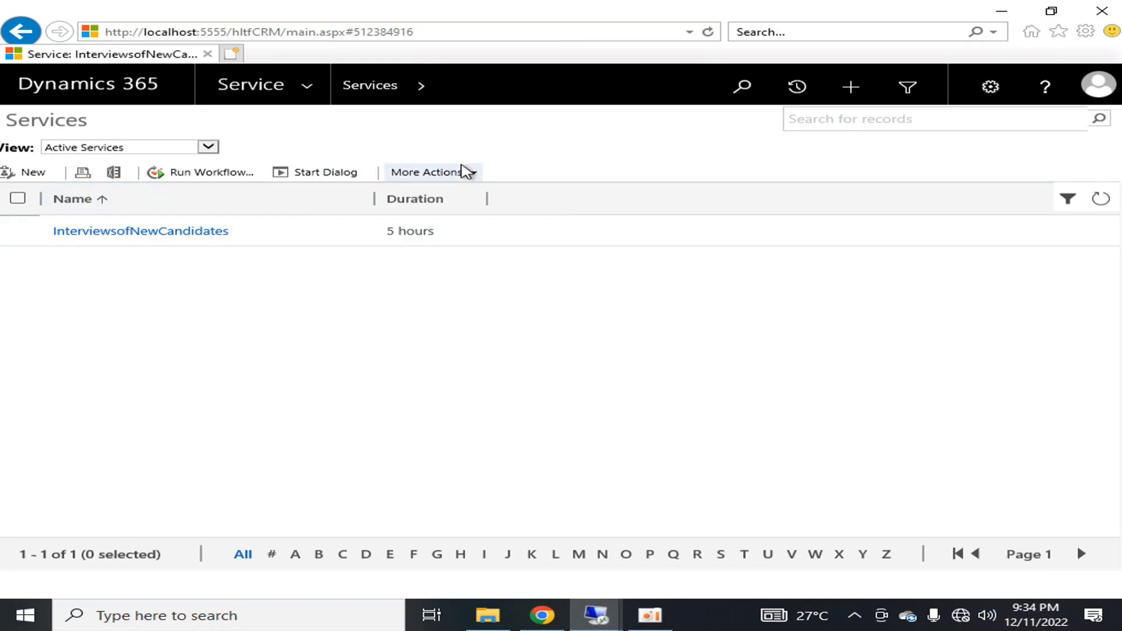
# Step: Activate InterviewsofNewCandidates via More Actions > Activate and confirm the dialog
pyautogui.click(18, 233)
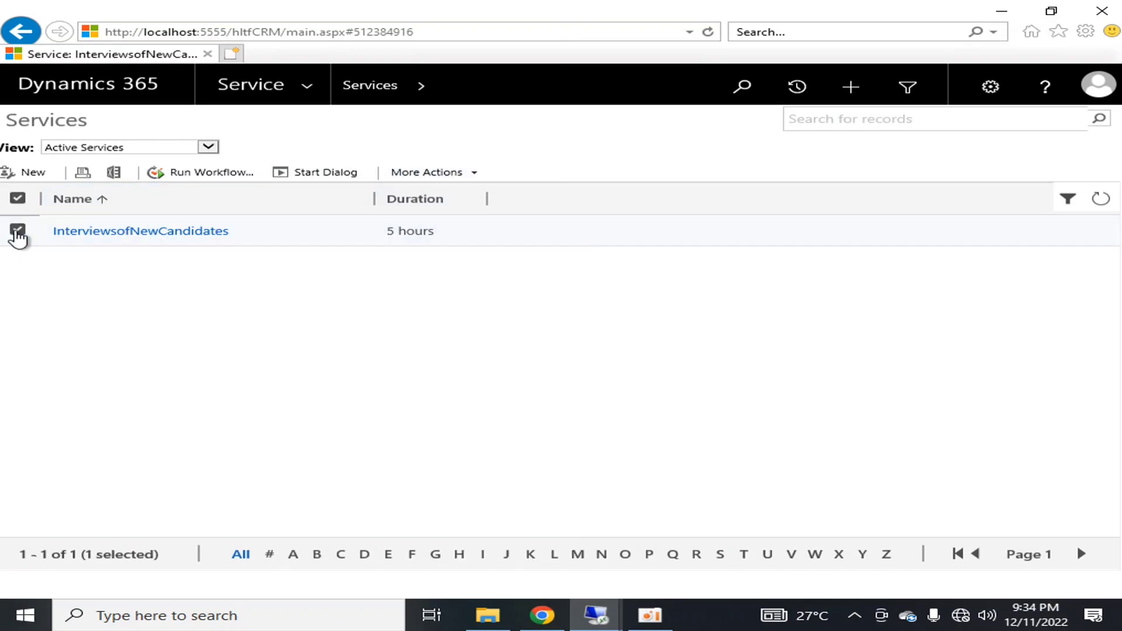
pyautogui.click(435, 173)
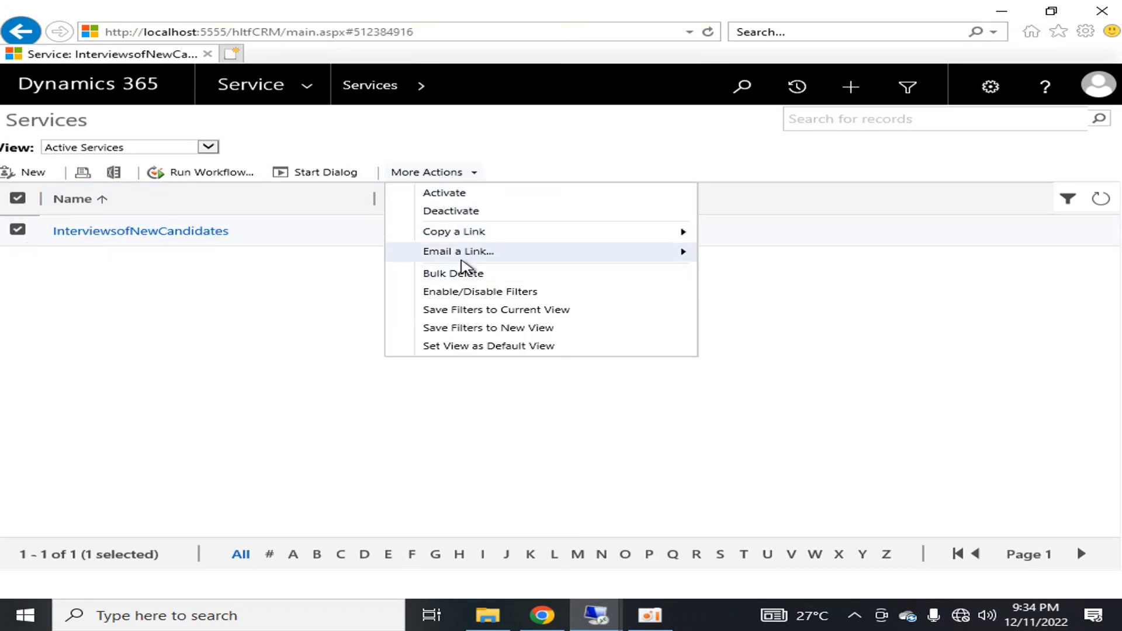
pyautogui.click(447, 199)
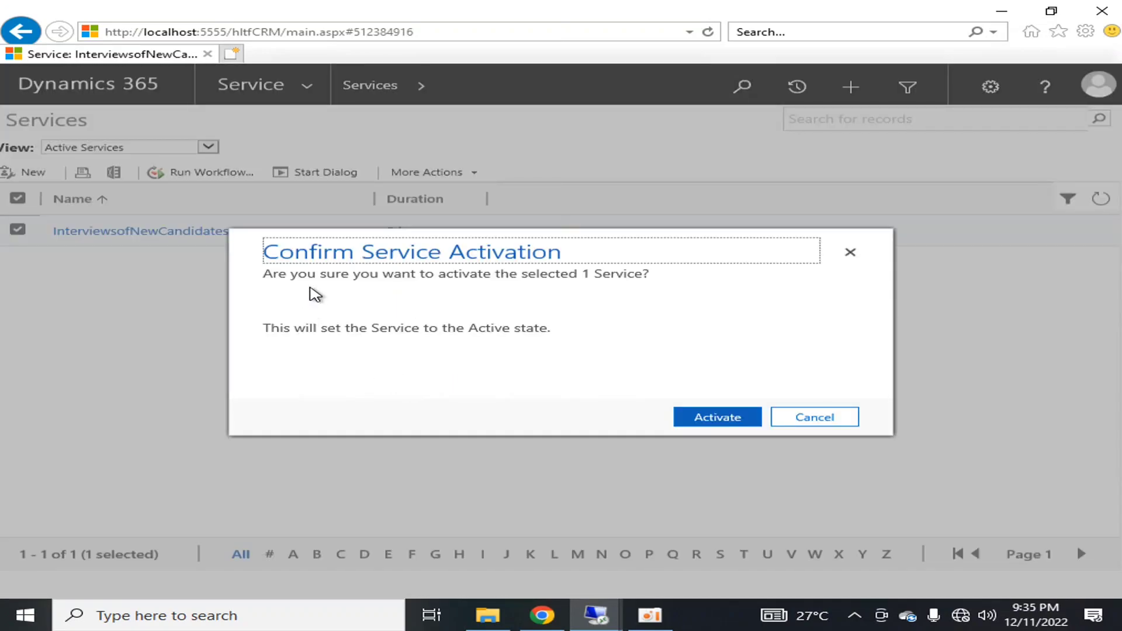
pyautogui.click(758, 421)
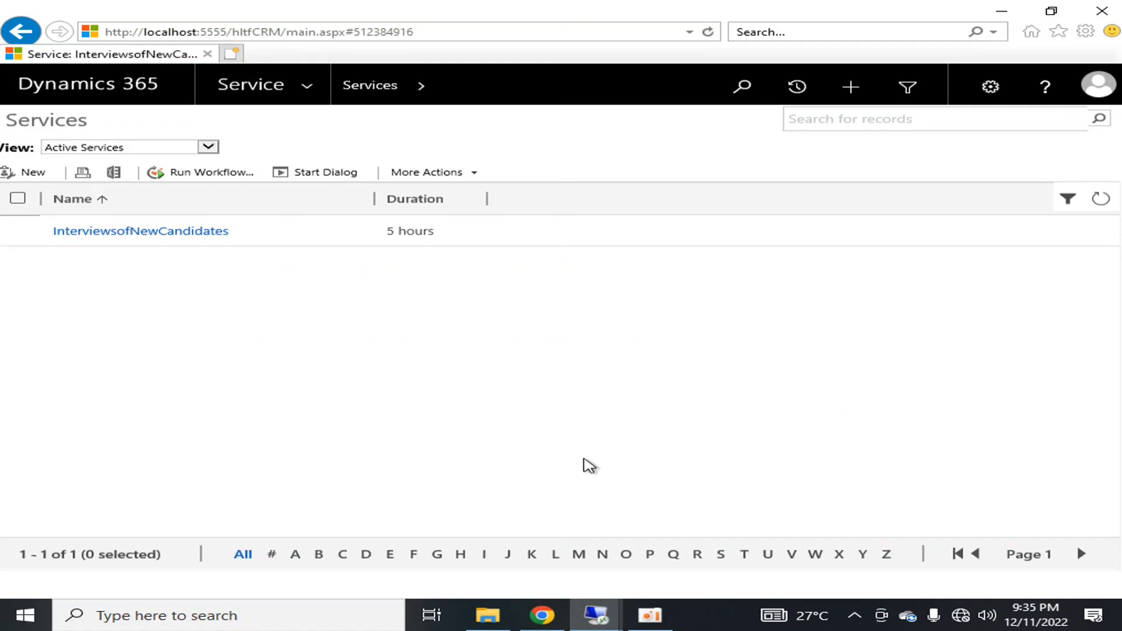
pyautogui.click(19, 231)
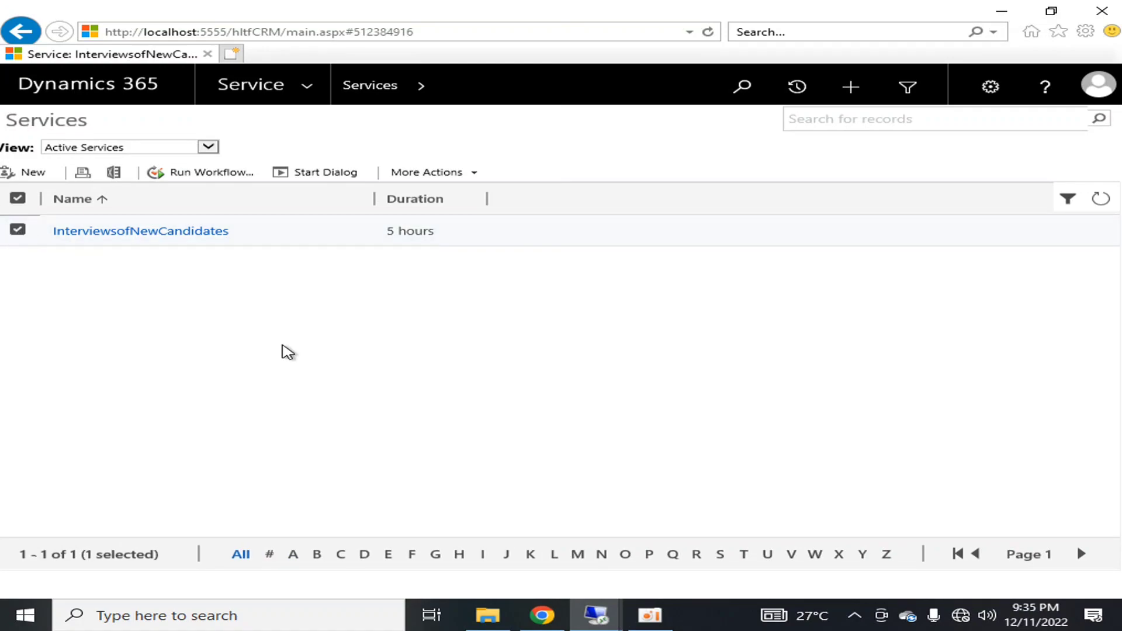
pyautogui.click(200, 172)
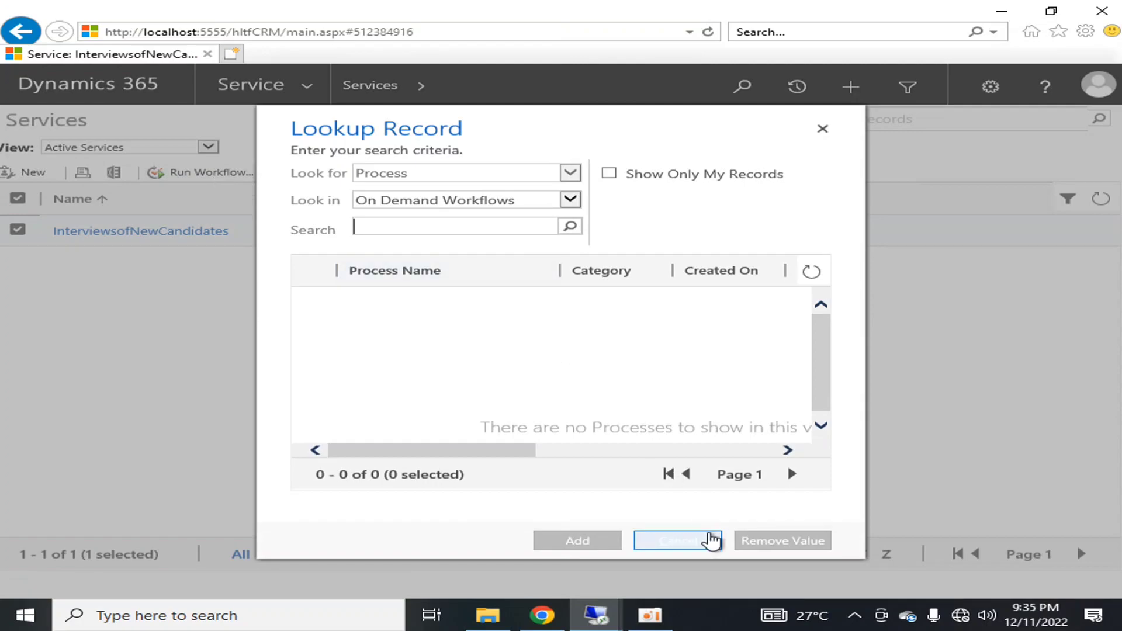
pyautogui.click(685, 545)
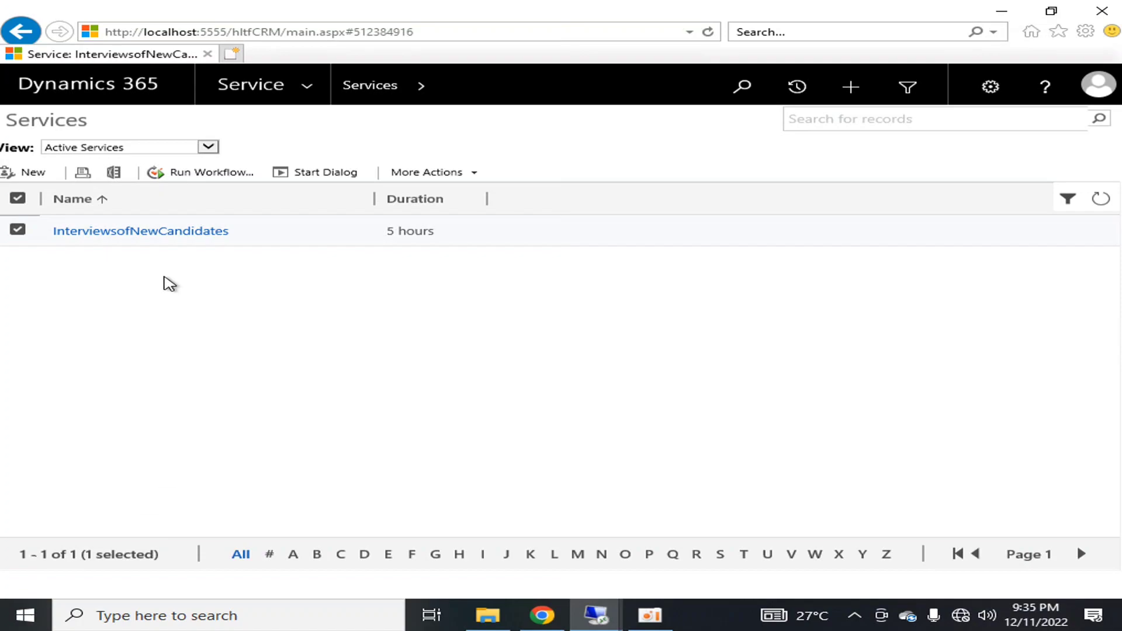
pyautogui.click(306, 87)
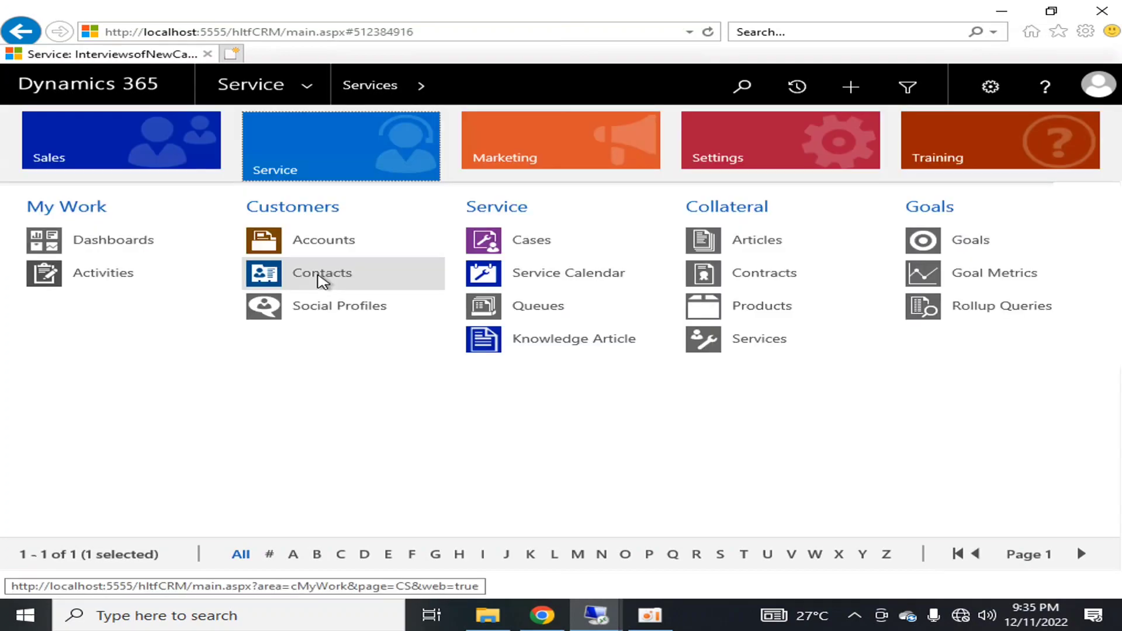
pyautogui.click(283, 478)
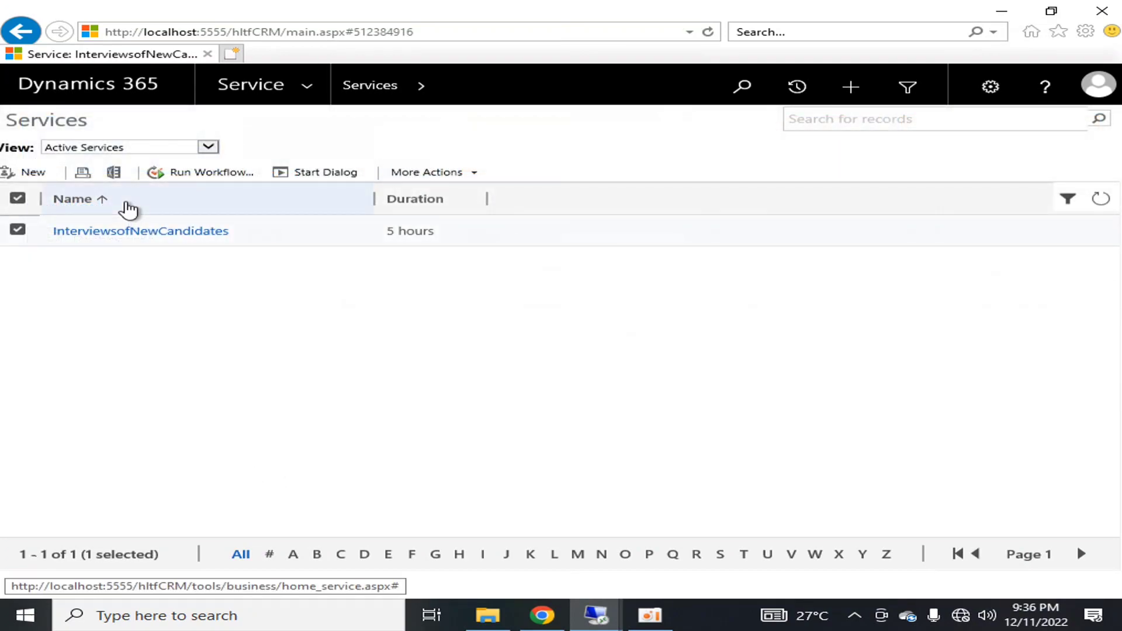